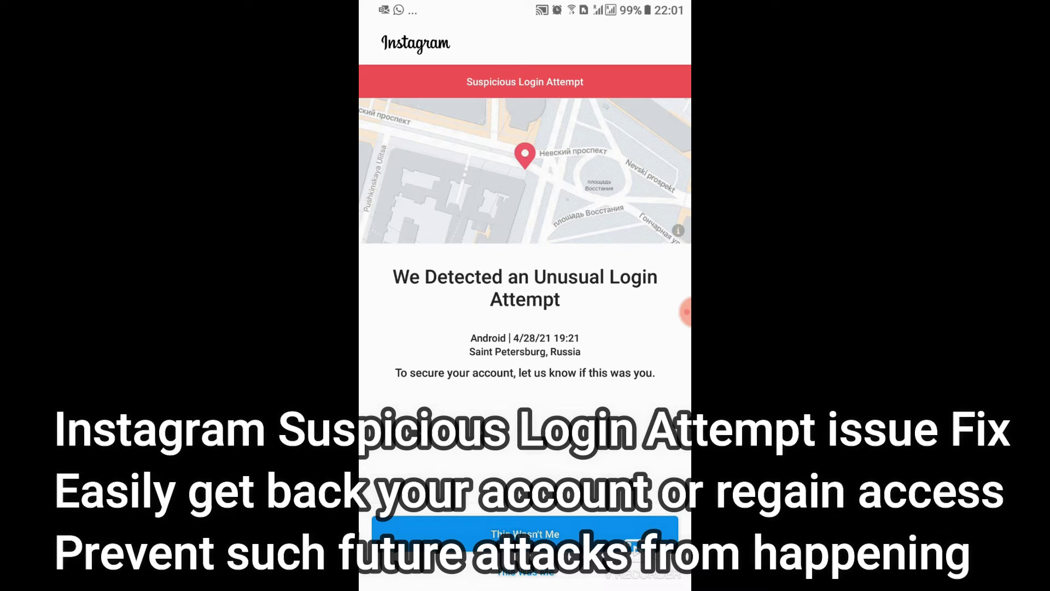
# Exit Instagram's suspicious login warning to the phone's home screen.
pyautogui.press('super')
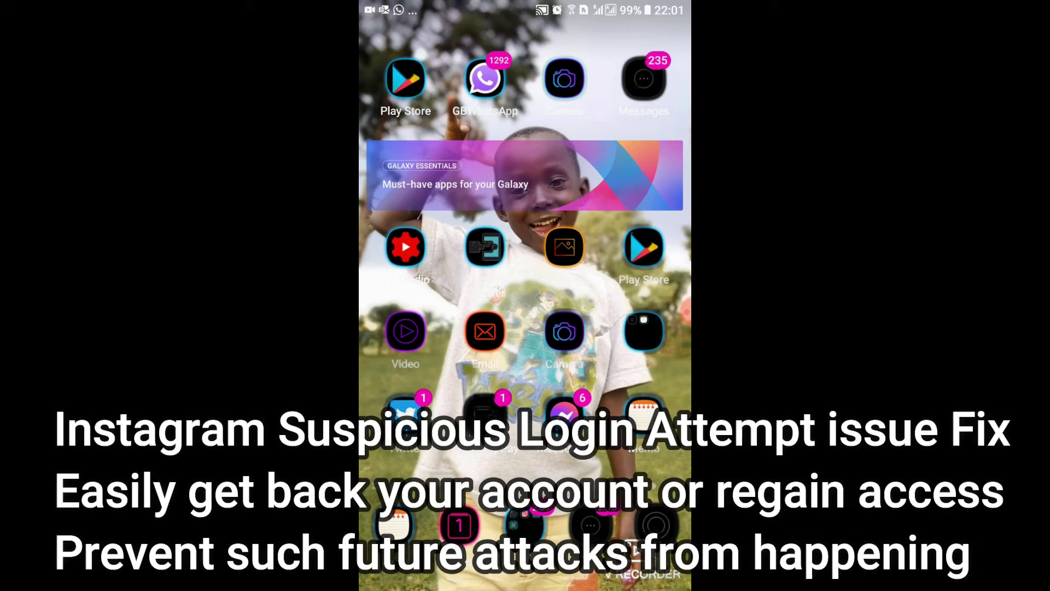
# Search the Play Store for 'instagram 2021' and start the Instagram update download.
pyautogui.click(644, 247)
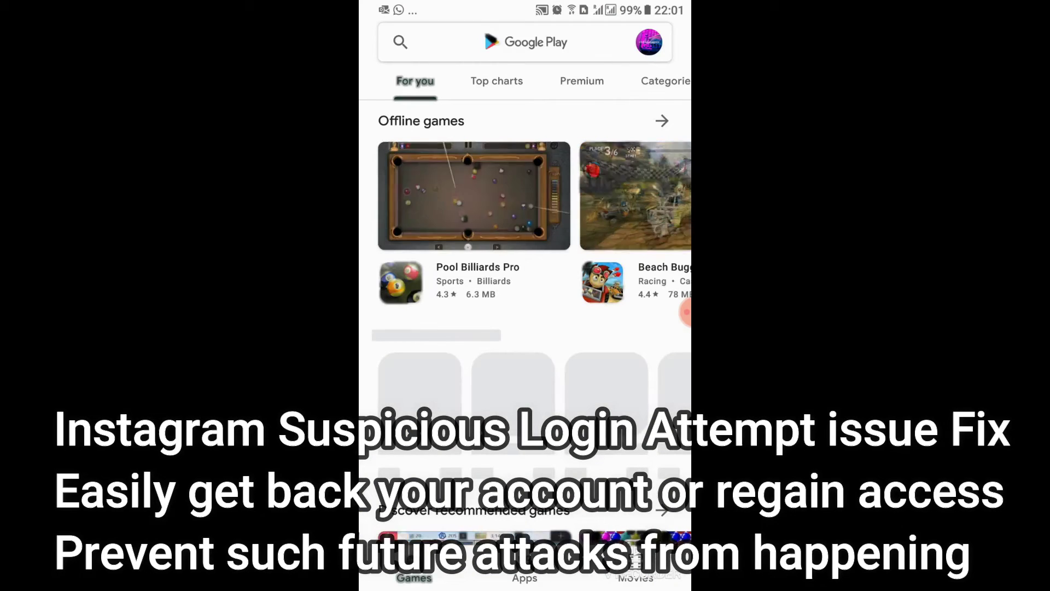
pyautogui.click(525, 42)
pyautogui.write('i')
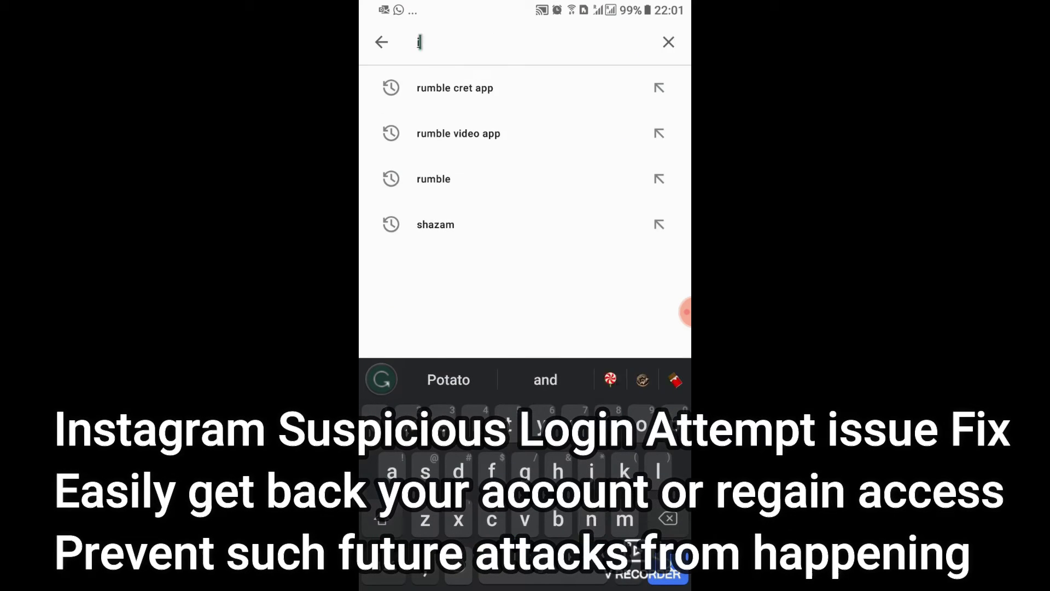
pyautogui.write('nster')
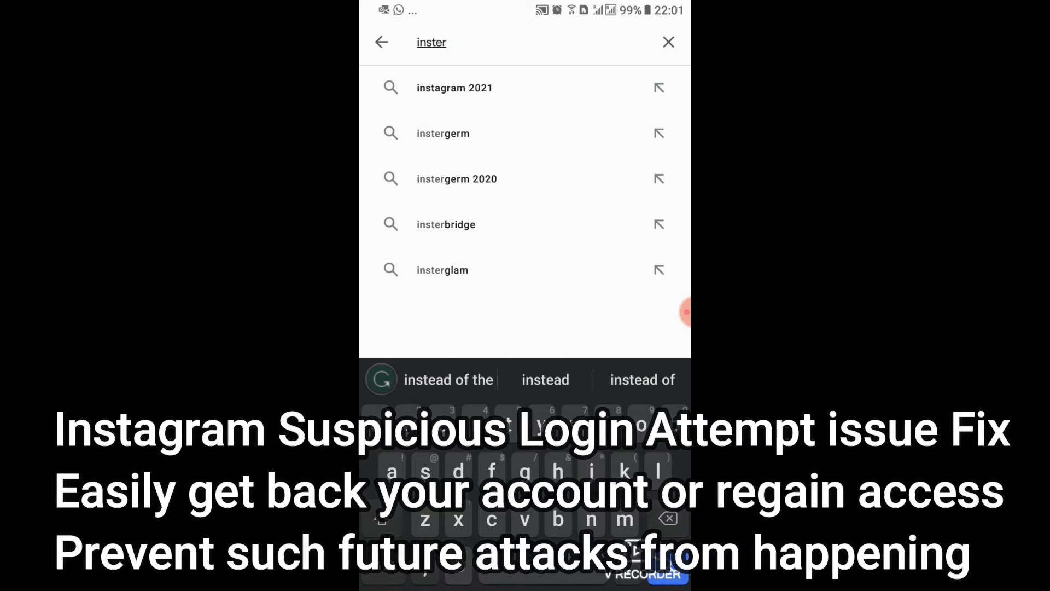
pyautogui.click(432, 88)
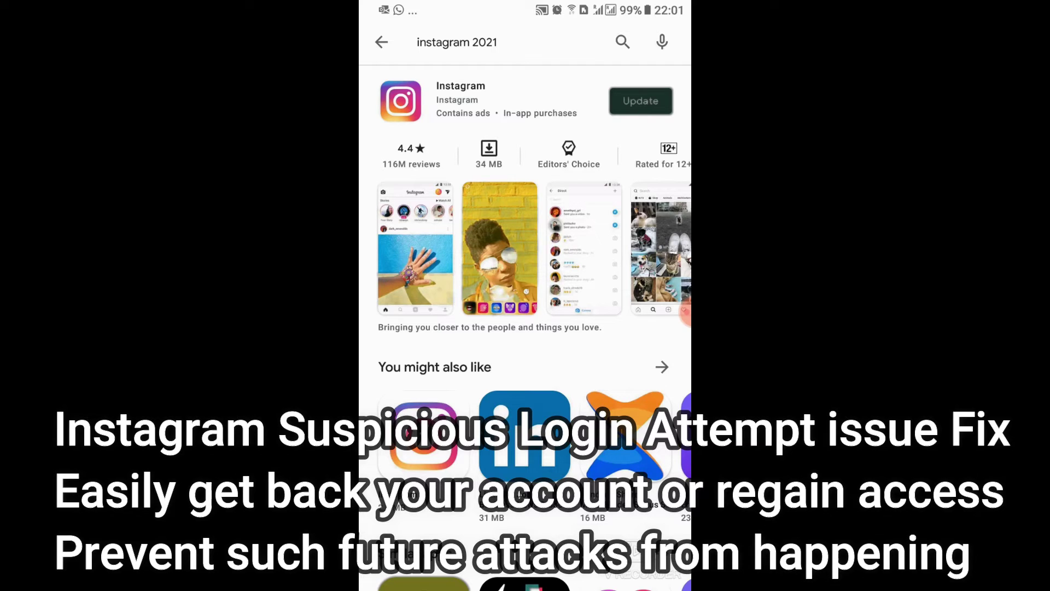
pyautogui.click(641, 101)
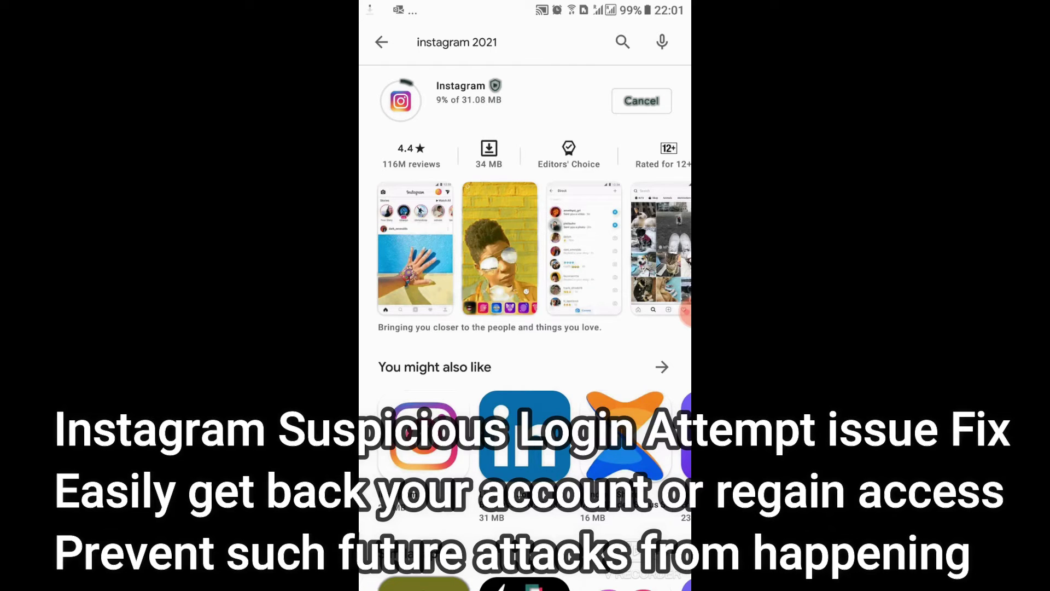
# Open Android Settings from the notification shade and go to the Apps list.
pyautogui.moveTo(525, 3); pyautogui.dragTo(525, 383)
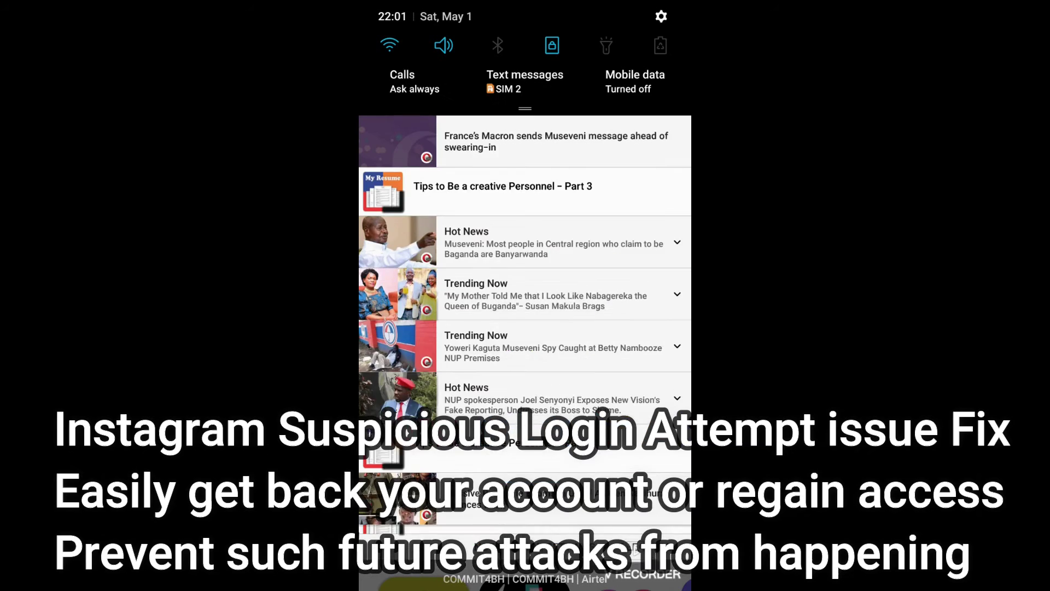
pyautogui.click(661, 17)
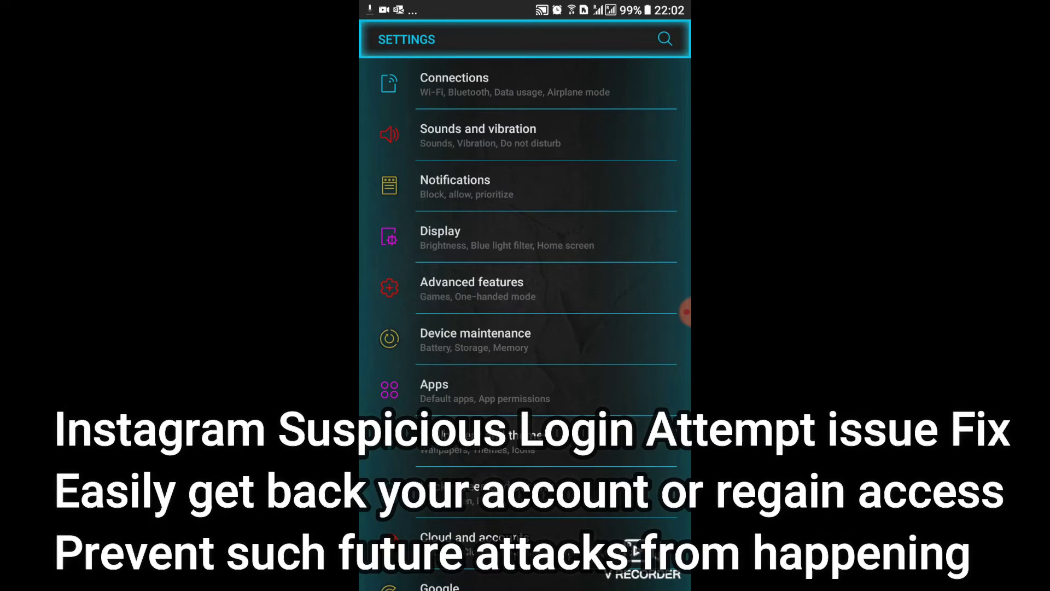
pyautogui.click(434, 389)
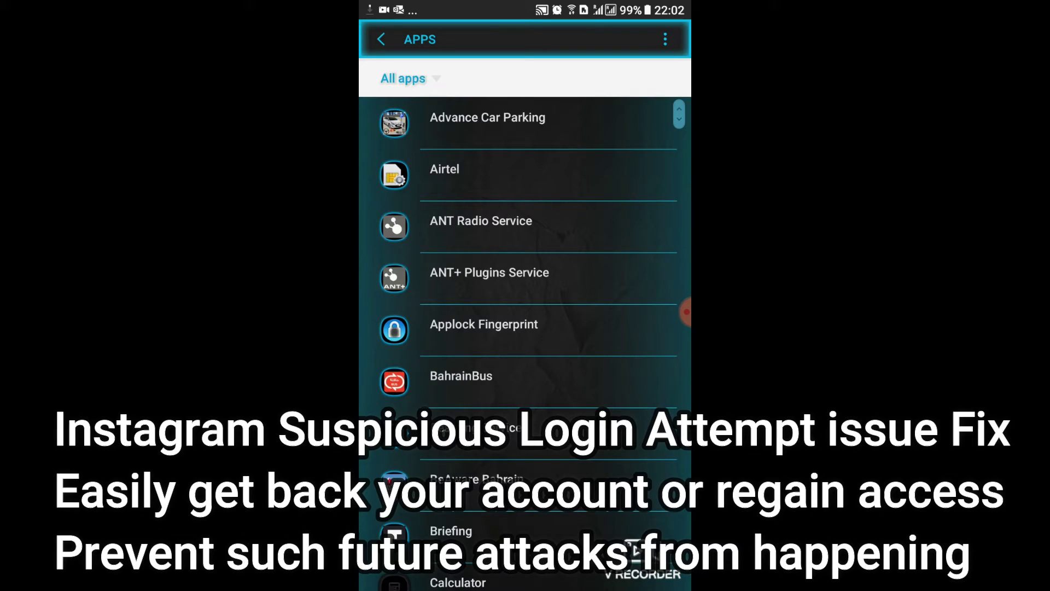
# Scroll the app list down to Instagram and open its application info.
pyautogui.scroll(-5, 525, 328)
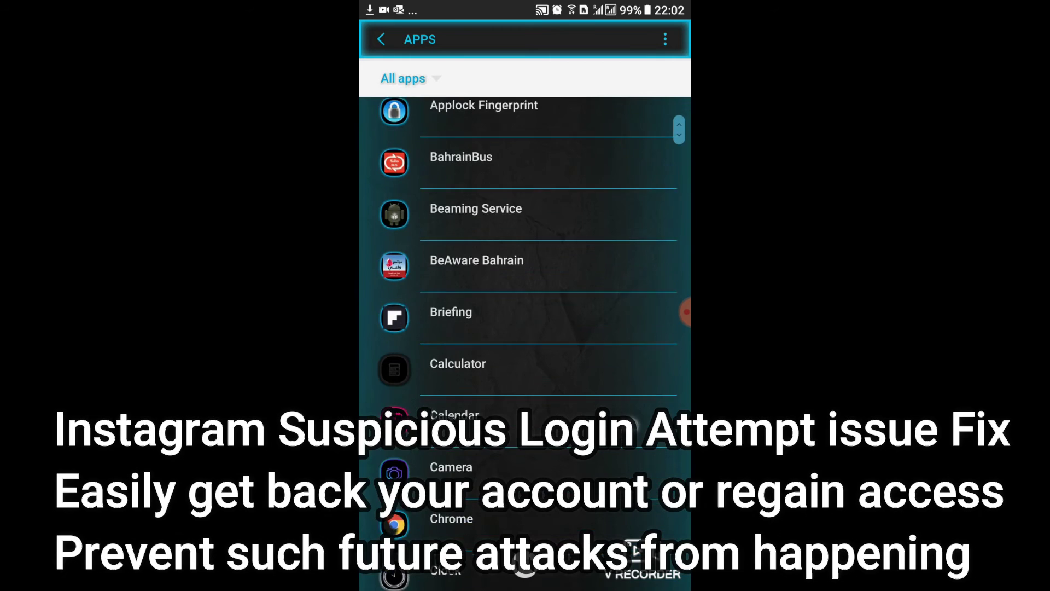
pyautogui.scroll(-4, 417, 332)
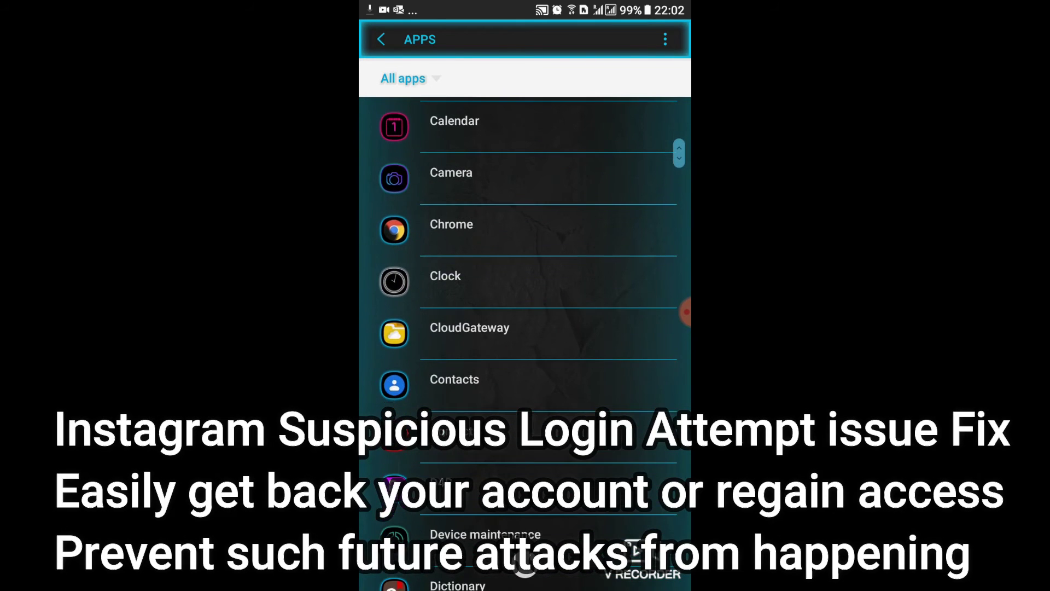
pyautogui.scroll(-3, 440, 312)
pyautogui.scroll(-3, 440, 312)
pyautogui.scroll(-3, 427, 227)
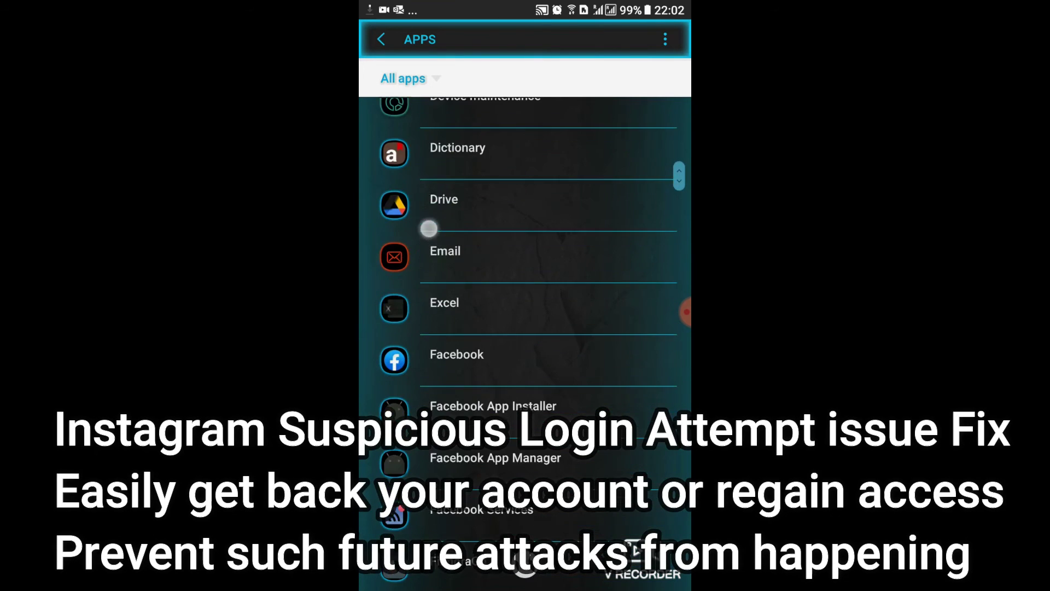
pyautogui.scroll(-4, 436, 234)
pyautogui.scroll(-6, 445, 206)
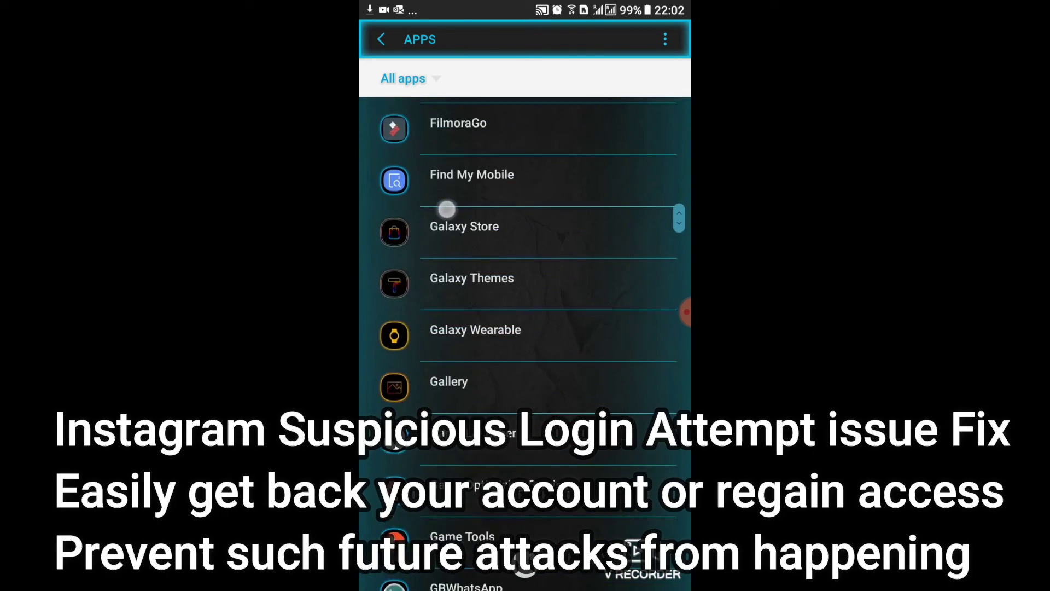
pyautogui.scroll(-4, 445, 223)
pyautogui.scroll(-2, 459, 379)
pyautogui.scroll(-4, 424, 211)
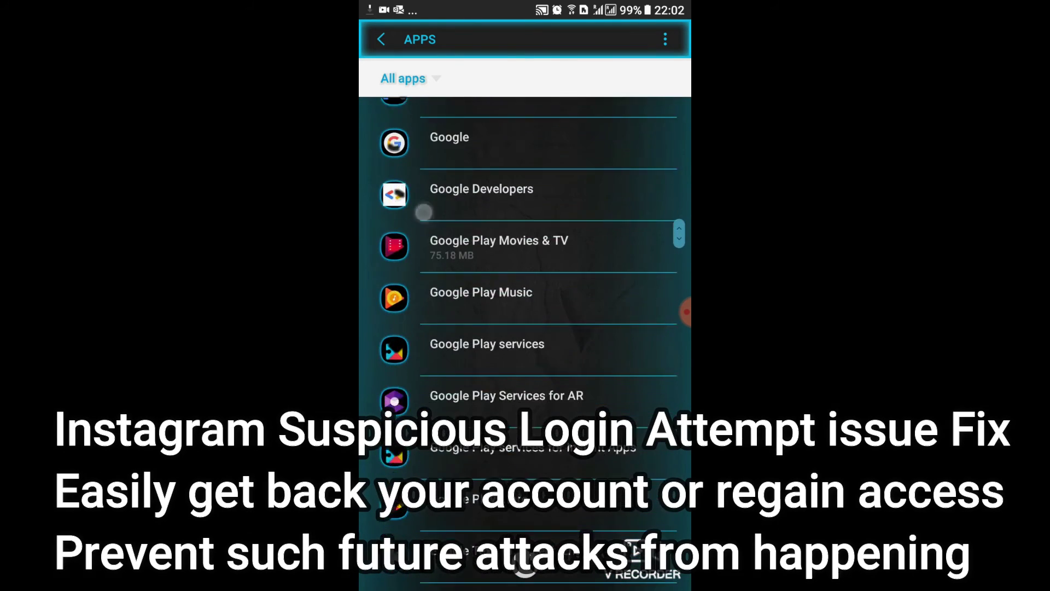
pyautogui.scroll(-2, 438, 318)
pyautogui.scroll(-5, 438, 319)
pyautogui.scroll(-3, 443, 325)
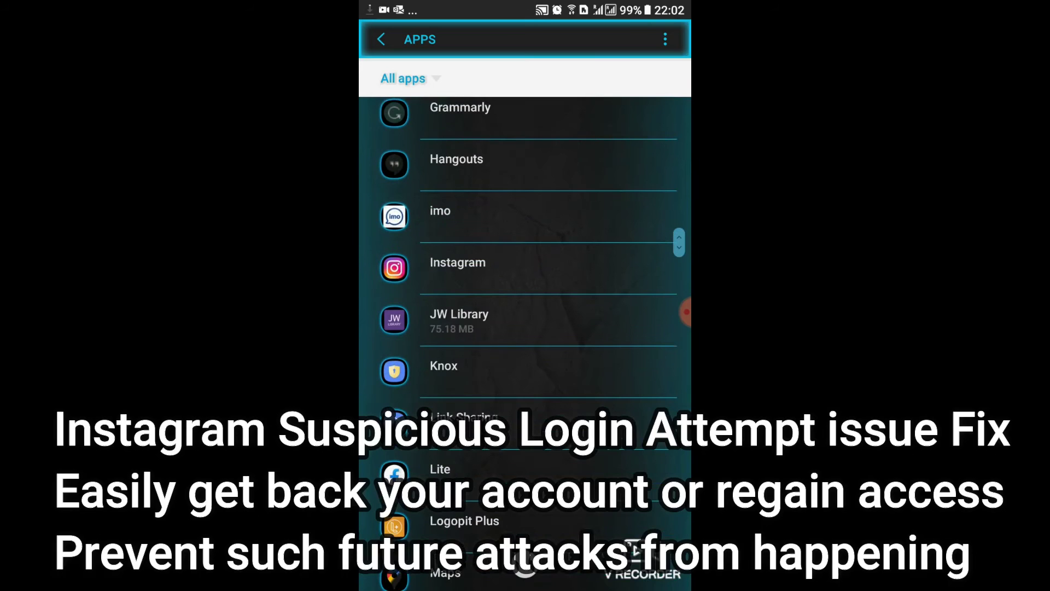
pyautogui.click(500, 268)
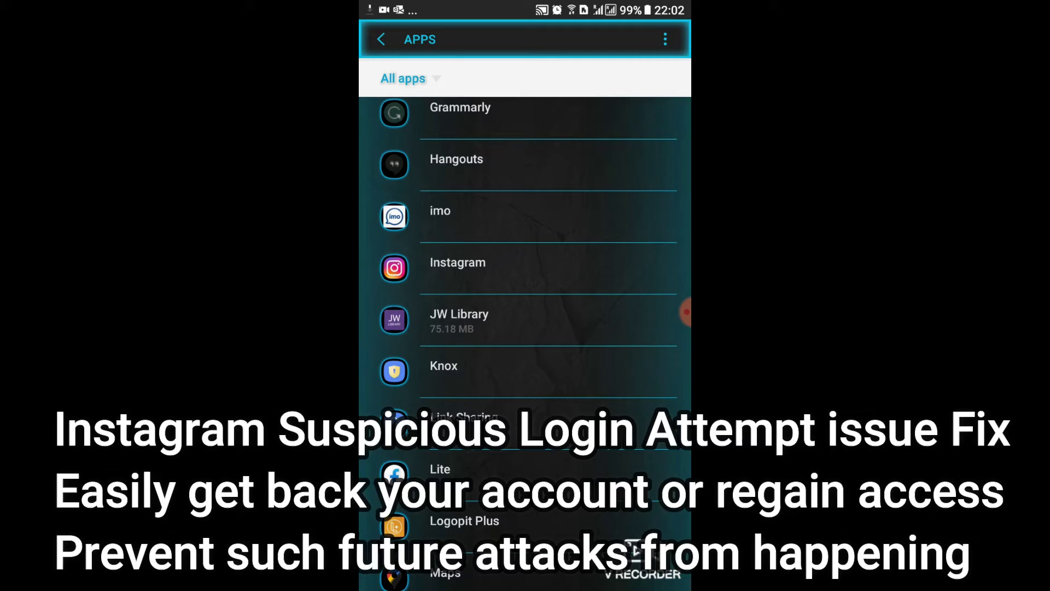
pyautogui.click(394, 268)
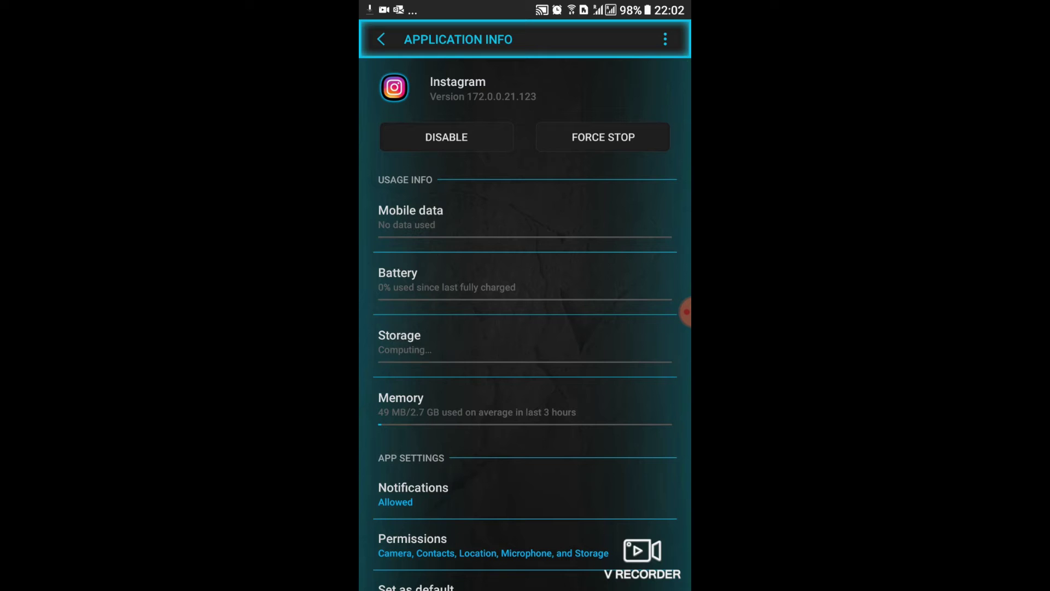
# Open Instagram's Storage page and clear its cache to 0 B.
pyautogui.click(400, 342)
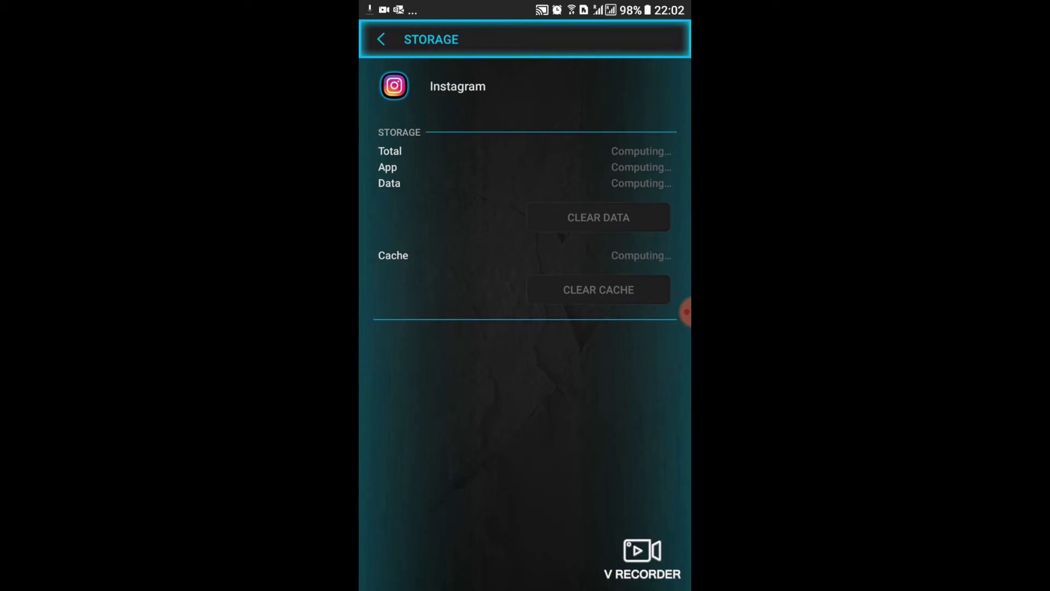
pyautogui.click(514, 428)
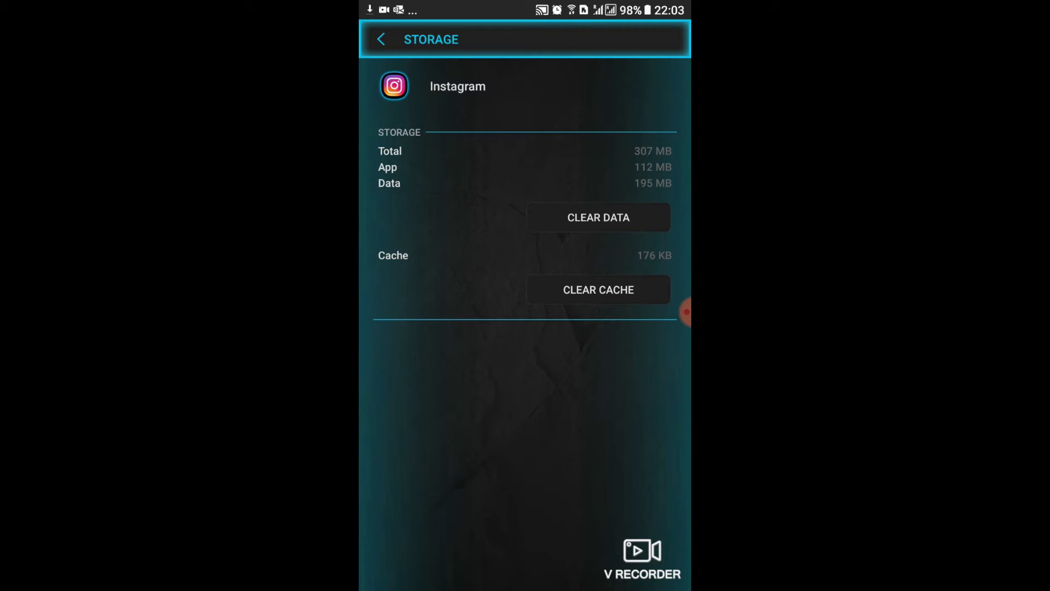
pyautogui.moveTo(493, 193); pyautogui.dragTo(538, 474)
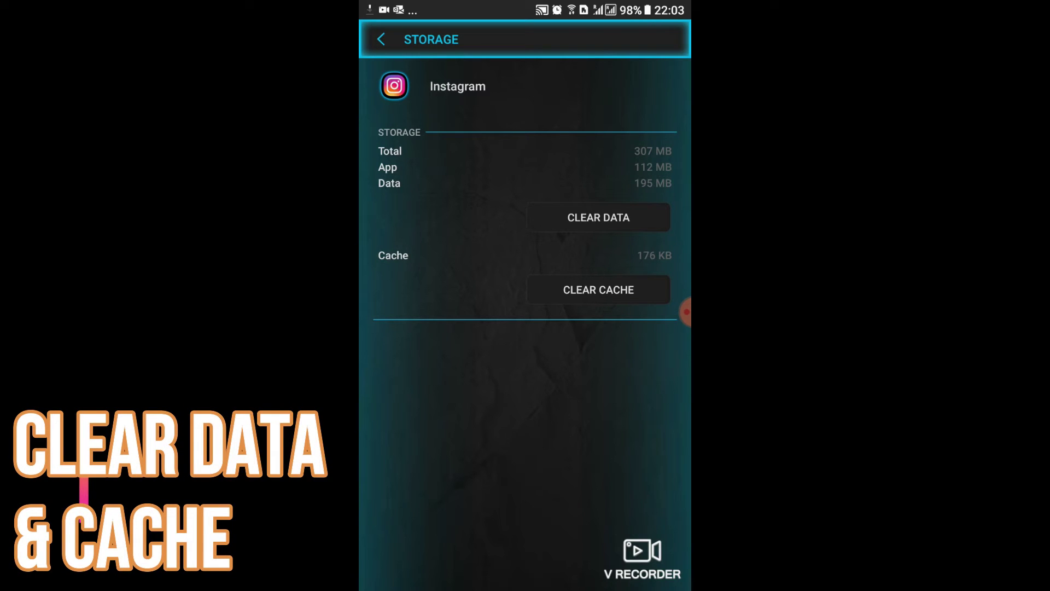
pyautogui.click(586, 303)
pyautogui.click(581, 295)
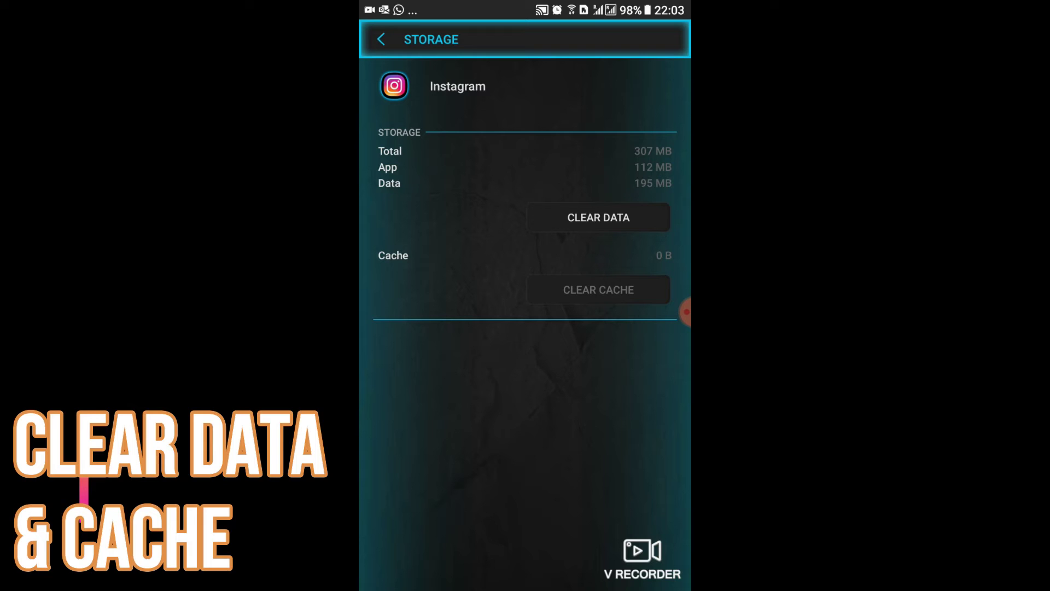
# Switch back to the Play Store to check the Instagram download, now at 99%.
pyautogui.press('super')
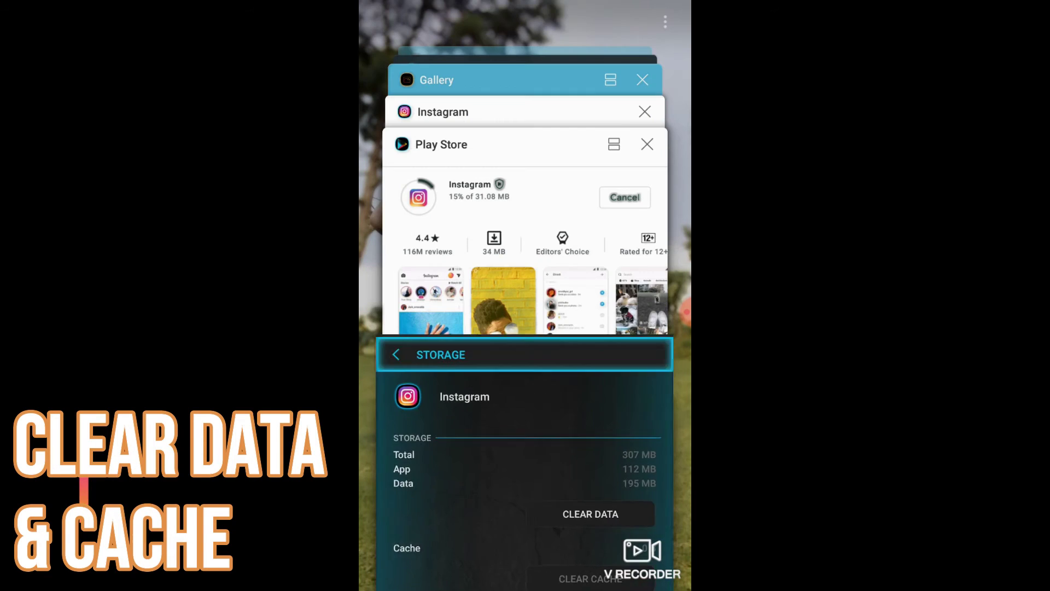
pyautogui.click(527, 235)
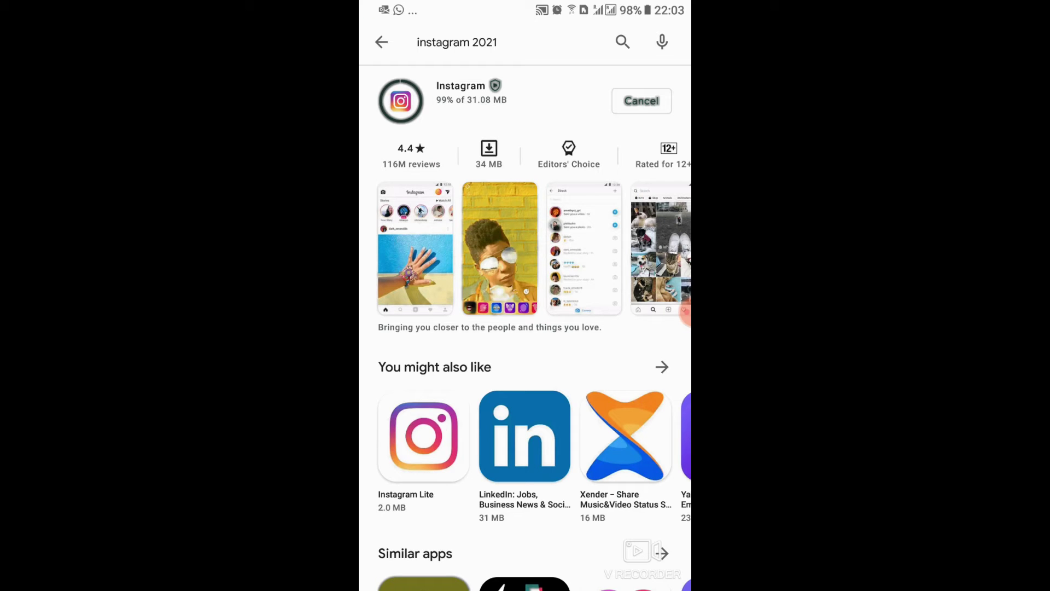
pyautogui.moveTo(620, 420); pyautogui.dragTo(621, 395)
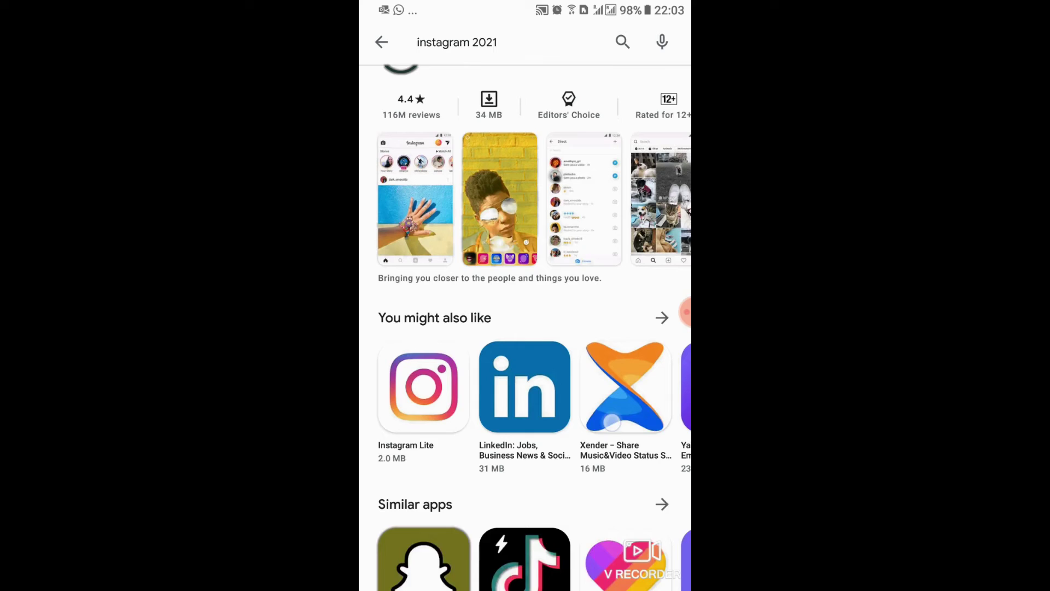
pyautogui.scroll(1, 525, 328)
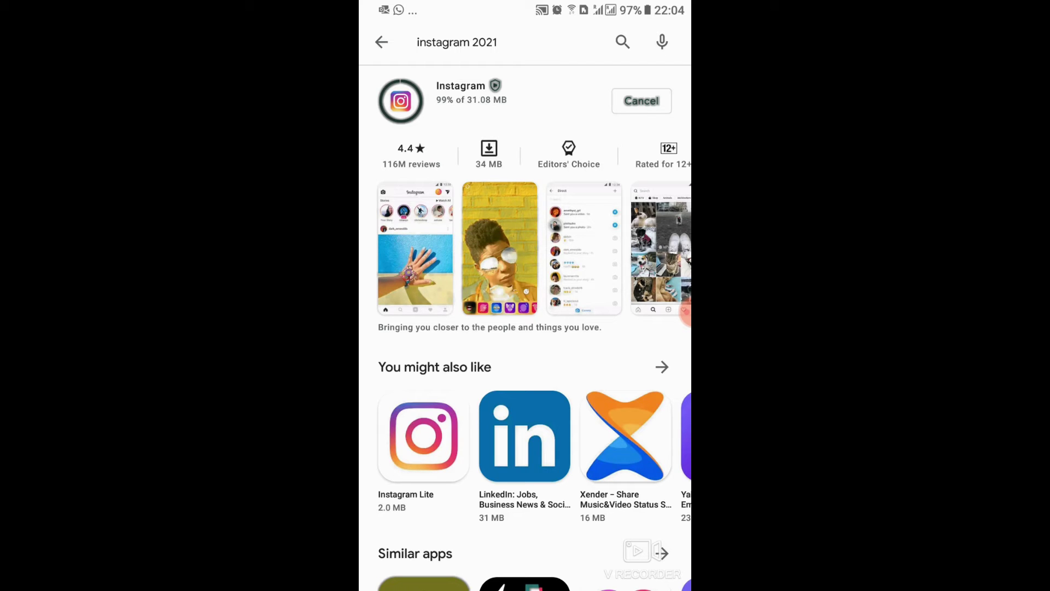
# Revisit Instagram's storage settings and go back to its application info.
pyautogui.hotkey('alt', 'Tab')
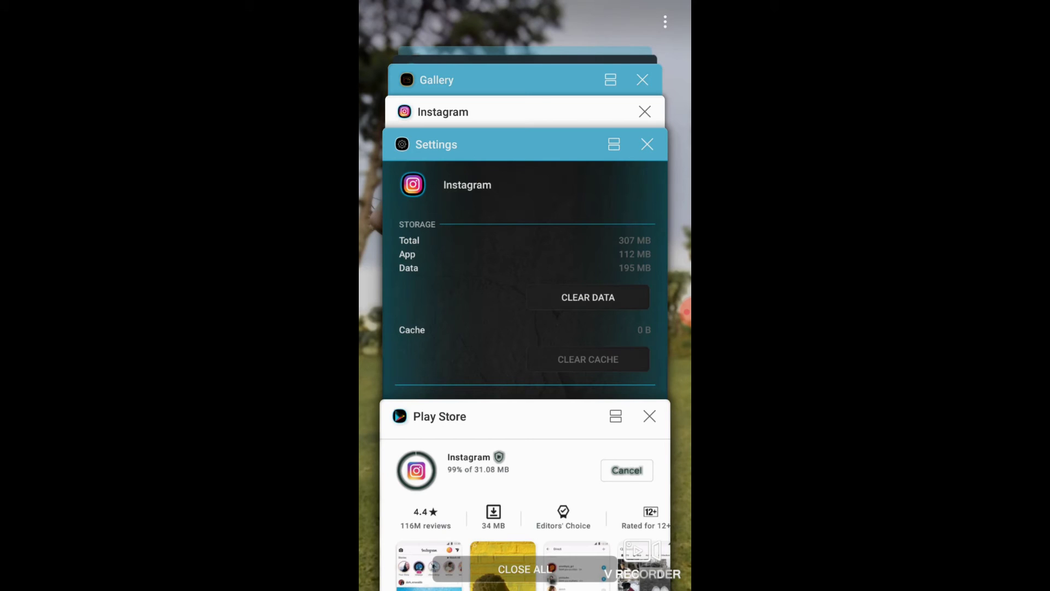
pyautogui.click(444, 302)
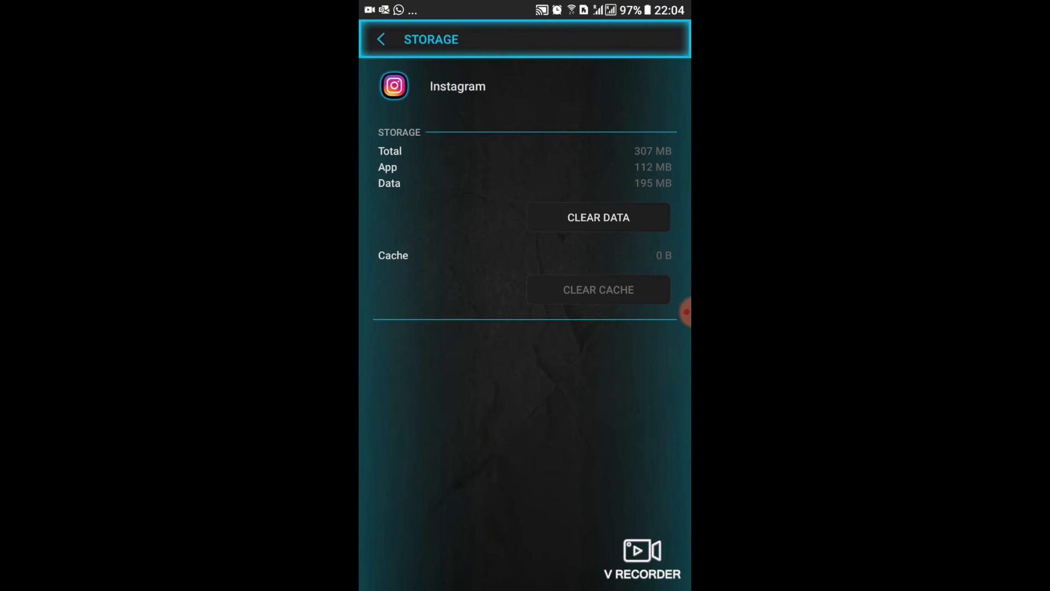
pyautogui.click(381, 39)
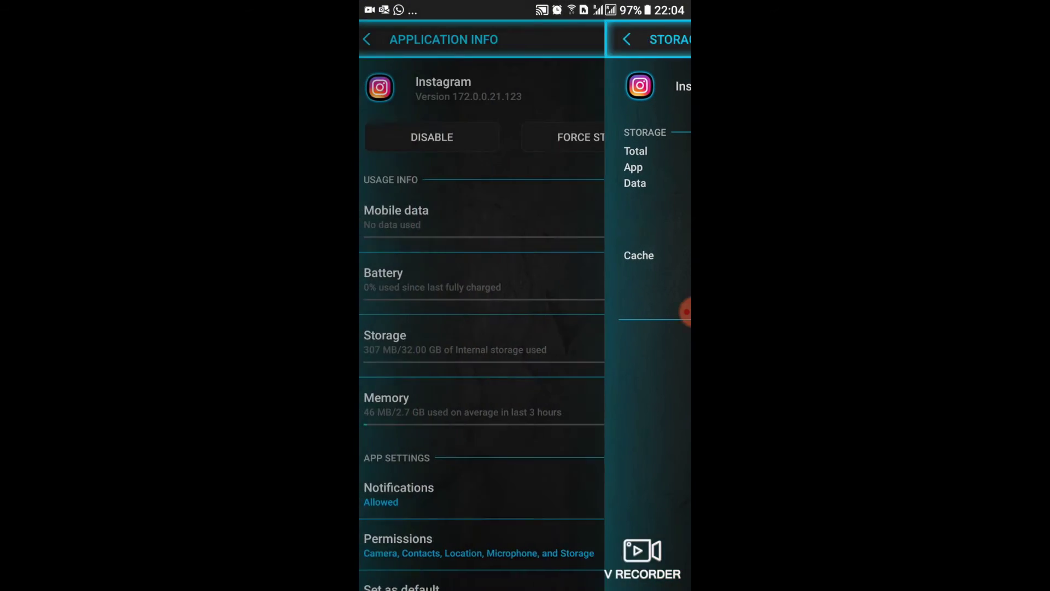
# Return to the Play Store, let the Instagram install finish, and launch the app.
pyautogui.hotkey('alt', 'Tab')
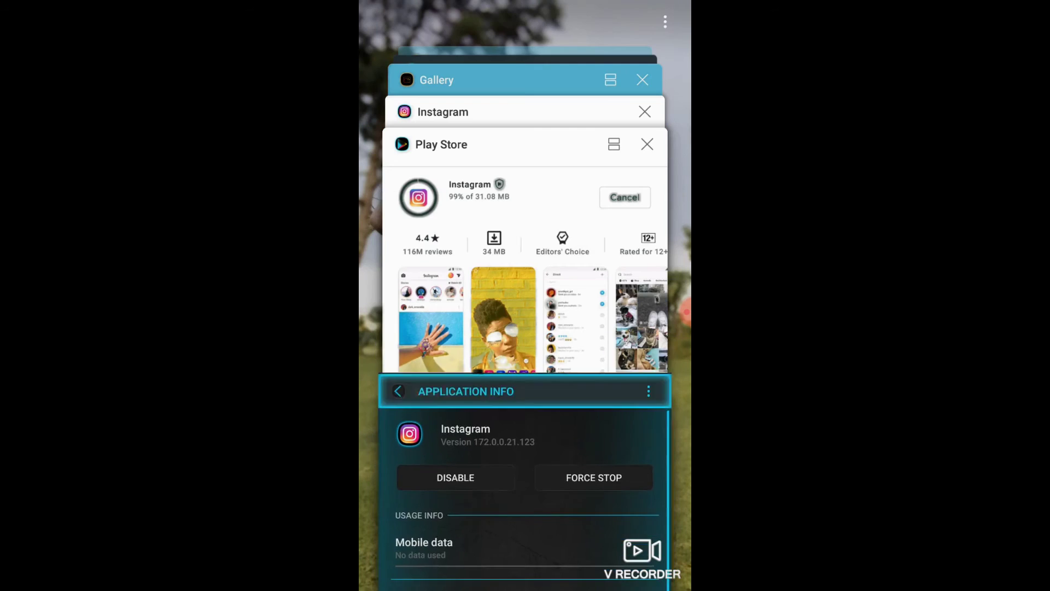
pyautogui.click(527, 235)
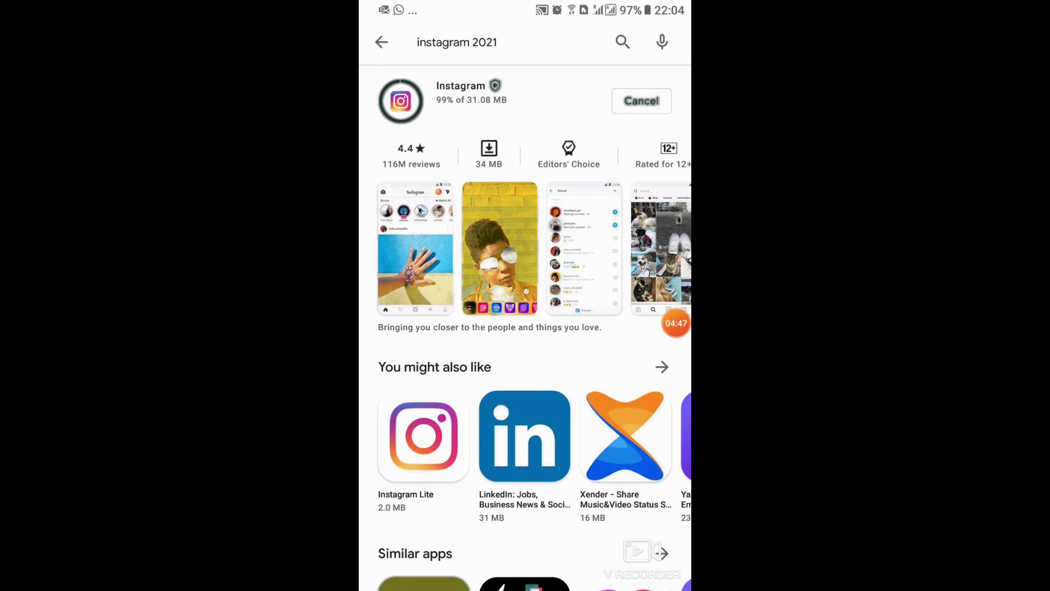
pyautogui.click(676, 323)
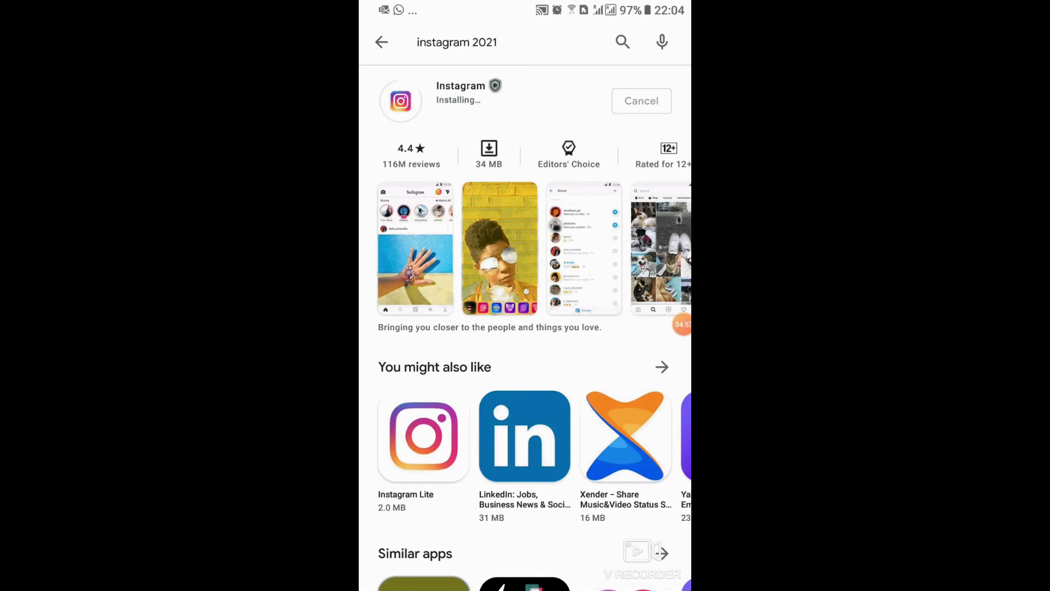
pyautogui.click(682, 324)
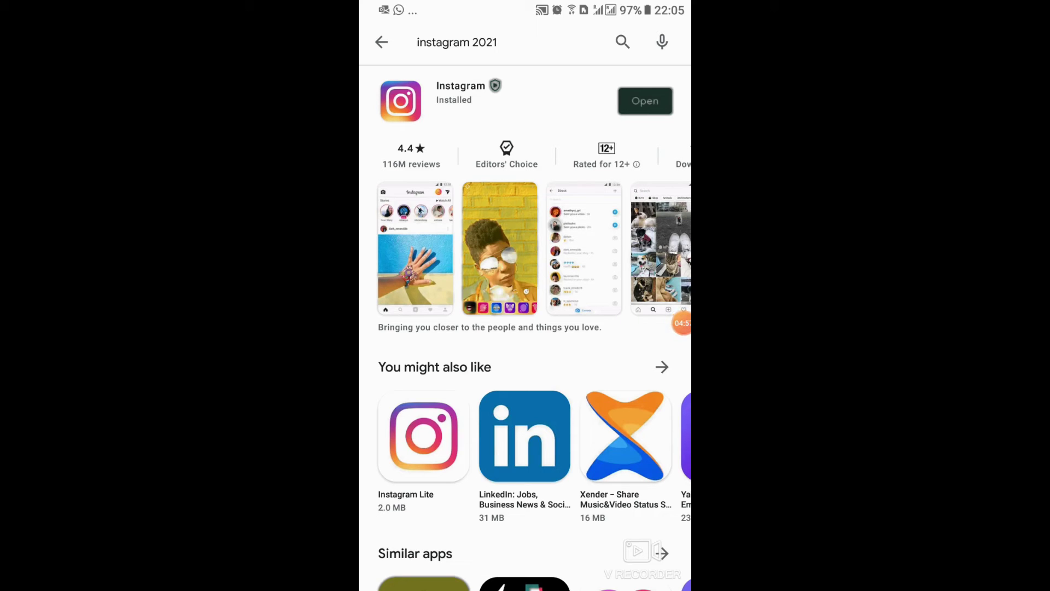
pyautogui.click(662, 98)
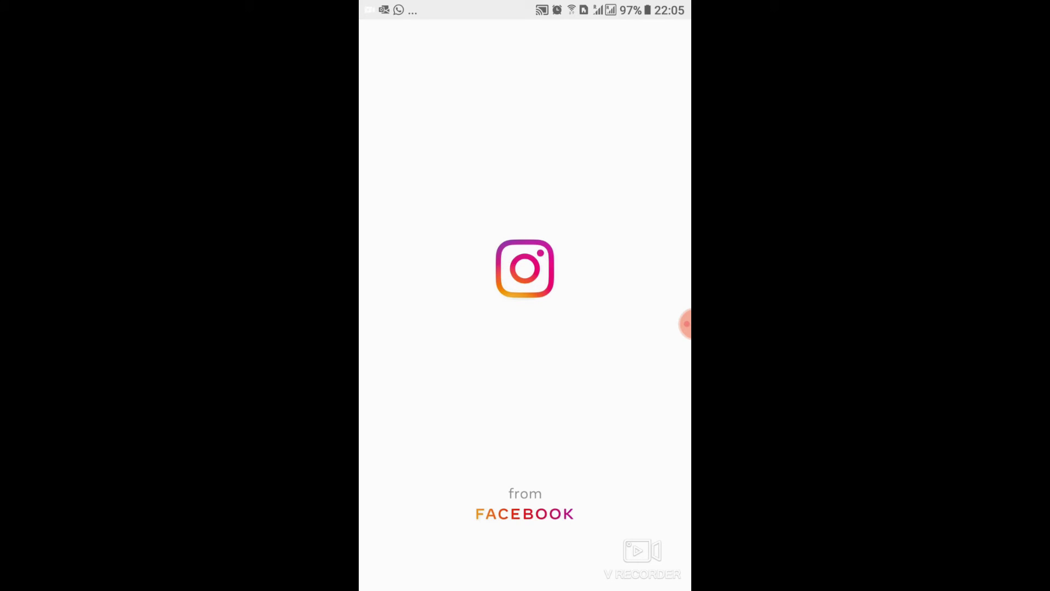
# Wait past Instagram's startup screen until the Saint Petersburg login warning appears.
pyautogui.moveTo(405, 414); pyautogui.dragTo(401, 343)
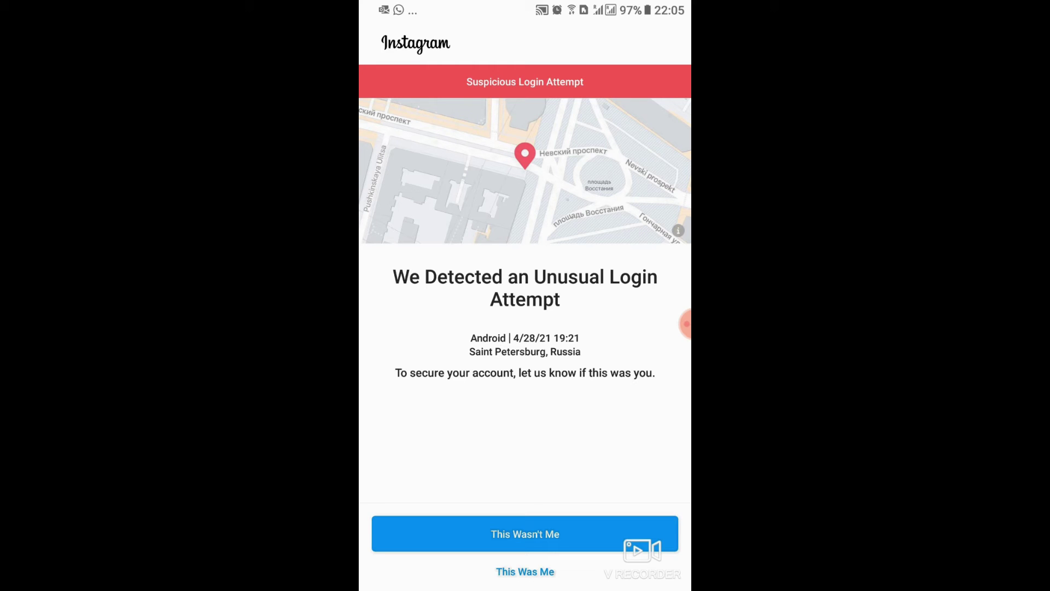
# Confirm 'This Was Me', then go to the profile and briefly view the cake video post.
pyautogui.click(525, 571)
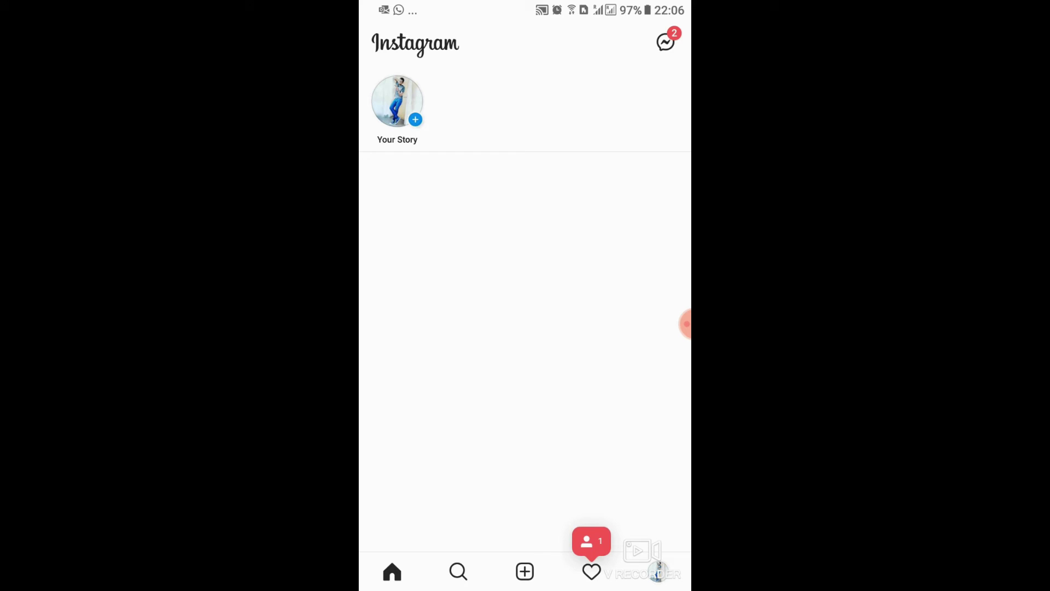
pyautogui.click(659, 571)
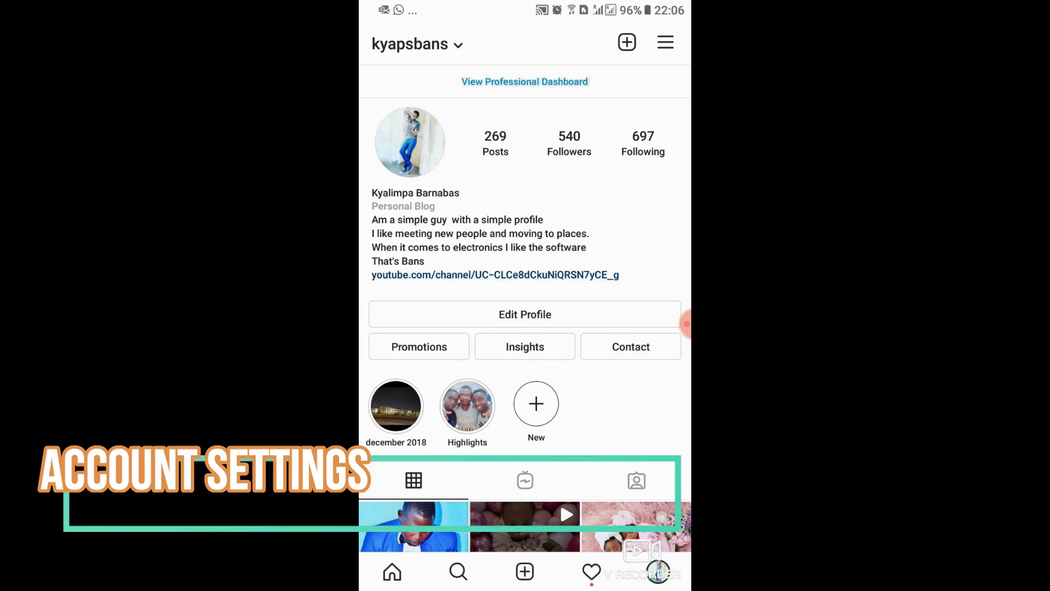
pyautogui.click(525, 525)
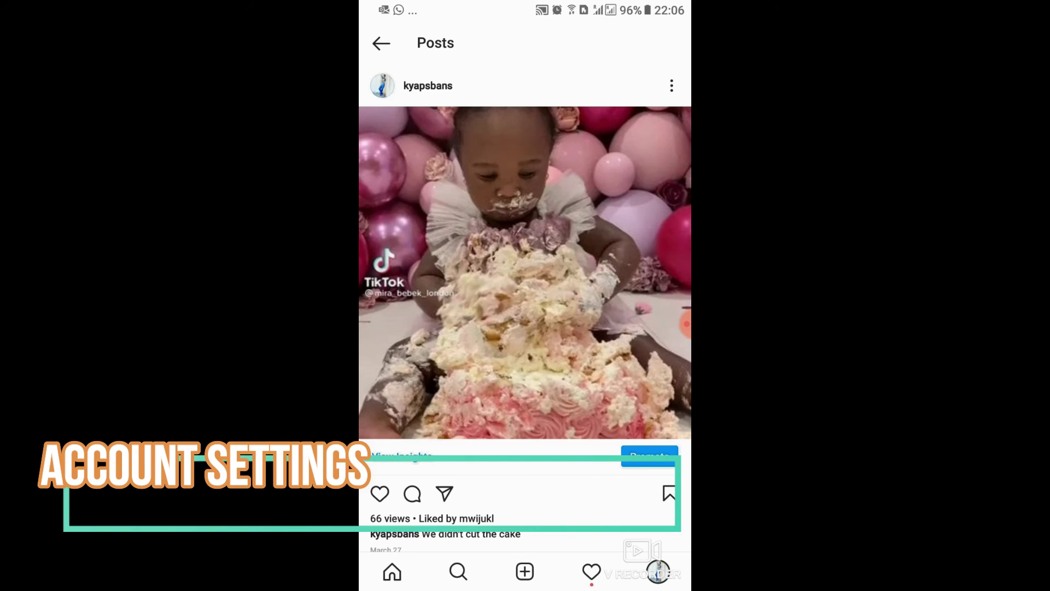
pyautogui.click(381, 44)
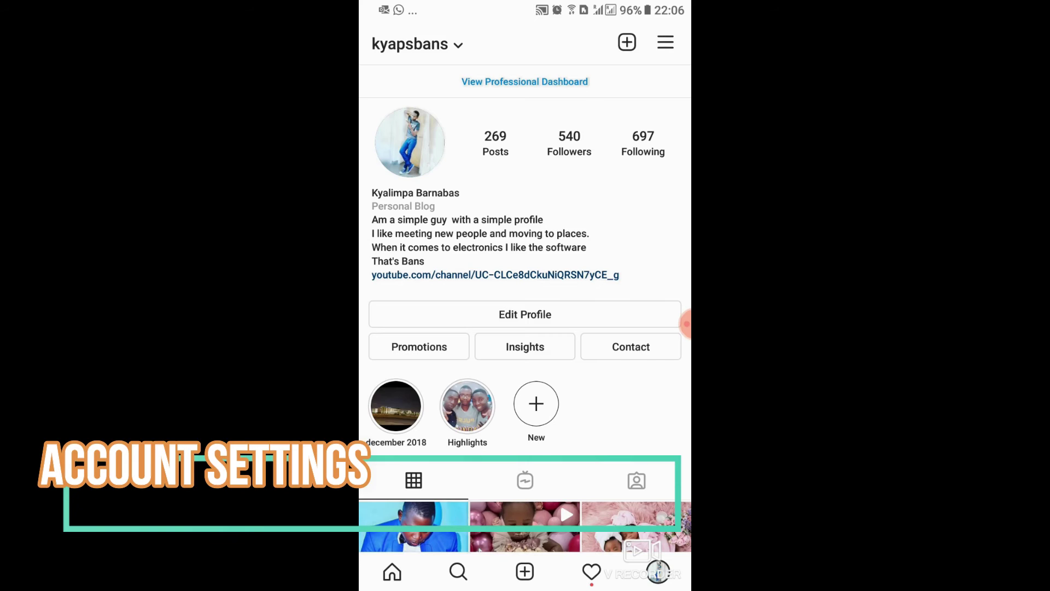
# Open Settings from the profile's hamburger menu and scroll through the options list.
pyautogui.click(665, 42)
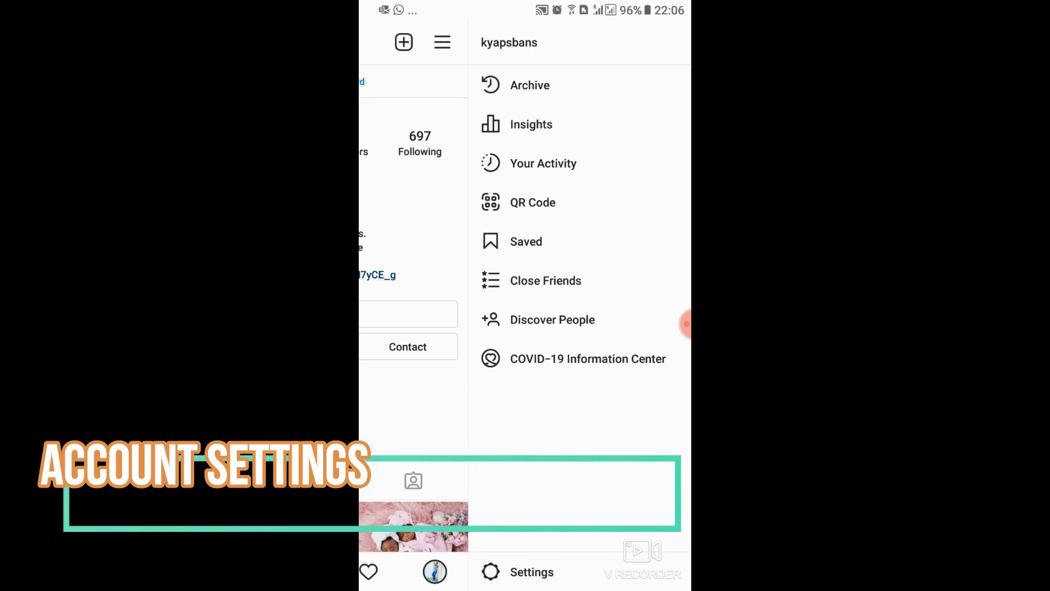
pyautogui.click(532, 571)
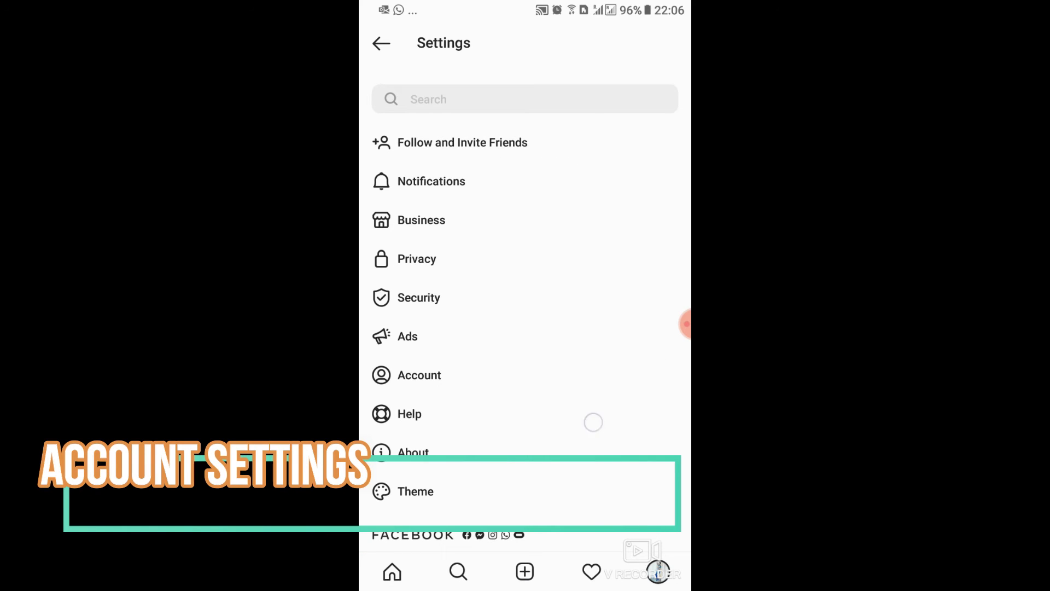
pyautogui.moveTo(593, 419)
pyautogui.mouseDown()
pyautogui.moveTo(608, 126)
pyautogui.moveTo(627, 84)
pyautogui.mouseUp()
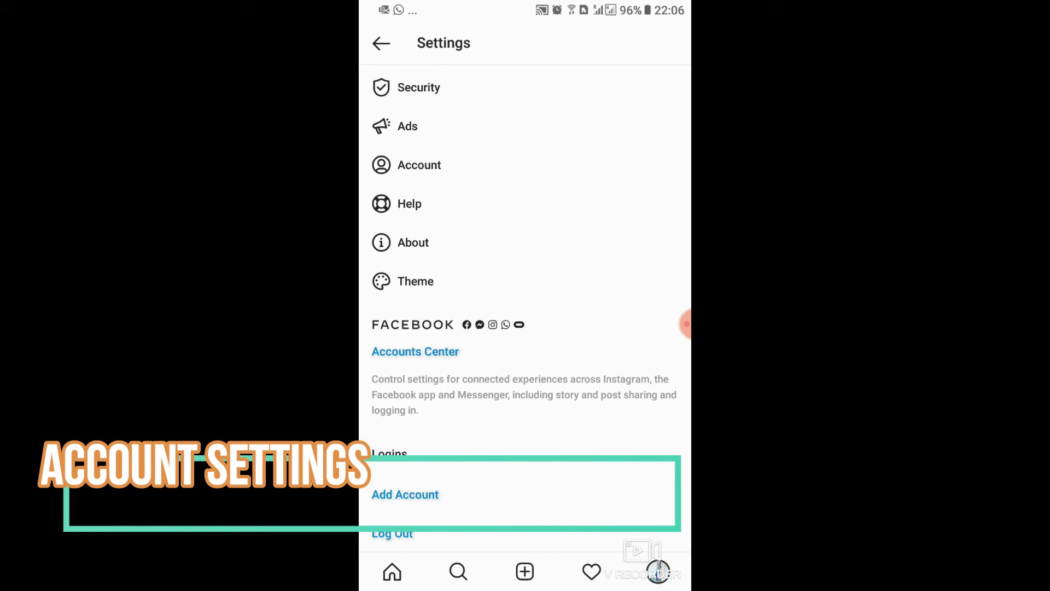
pyautogui.moveTo(598, 205); pyautogui.dragTo(598, 300)
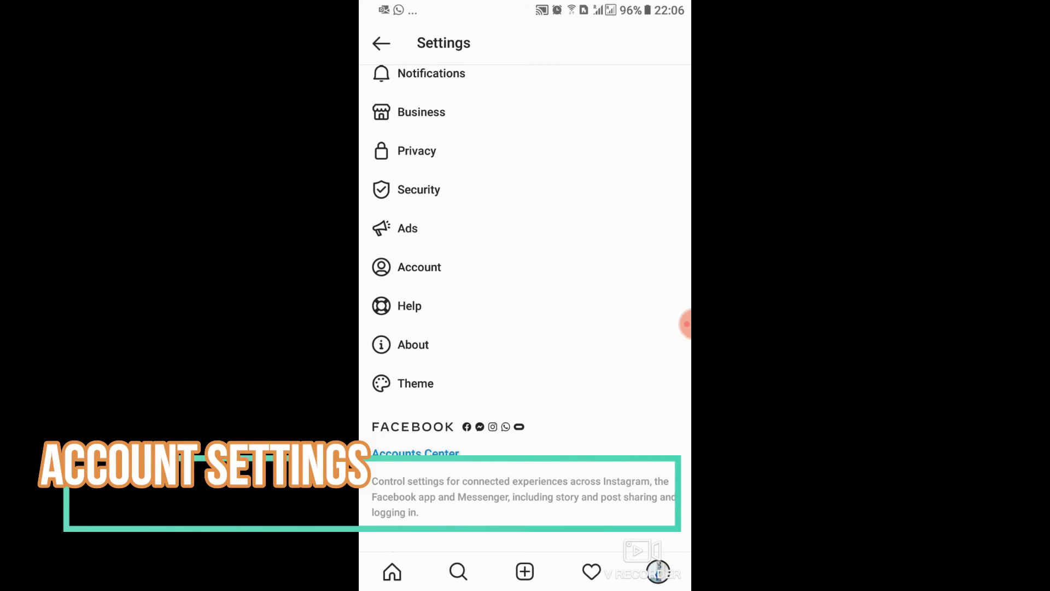
pyautogui.moveTo(592, 242); pyautogui.dragTo(610, 300)
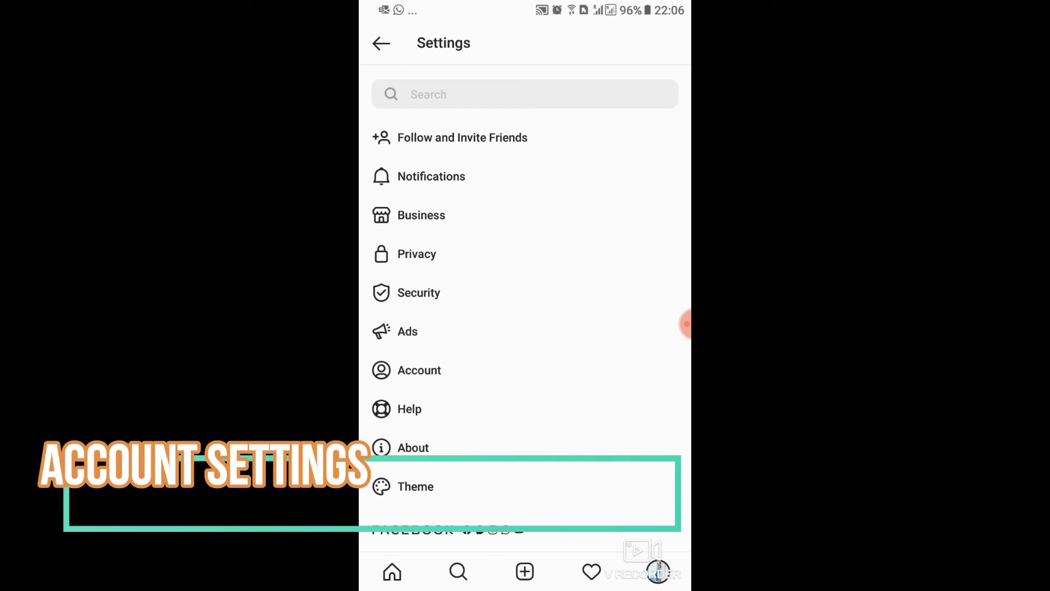
pyautogui.moveTo(585, 317); pyautogui.dragTo(586, 337)
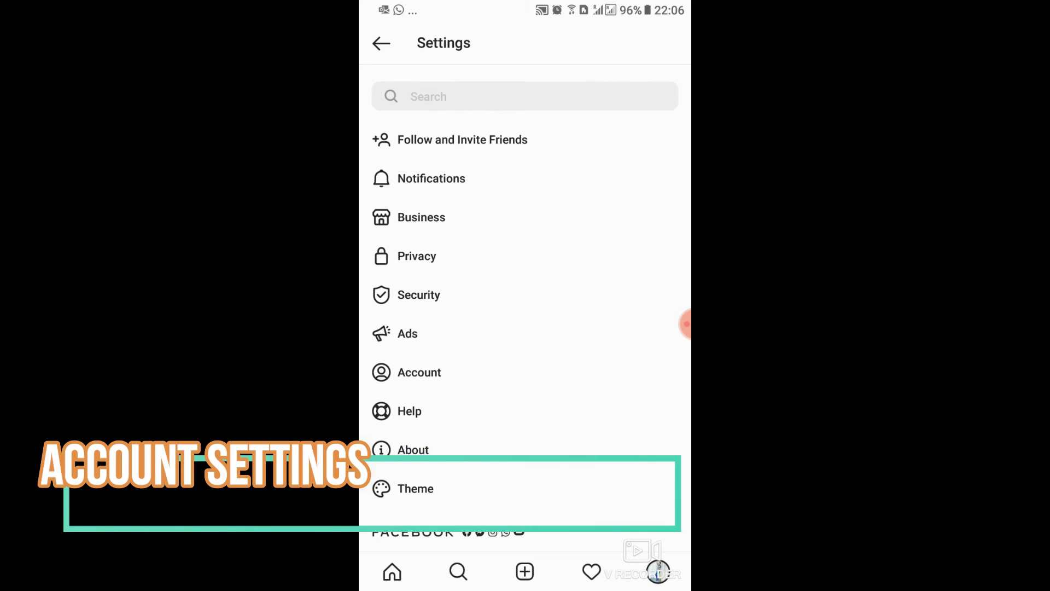
# Open Security and view the Password page without changing anything.
pyautogui.click(443, 304)
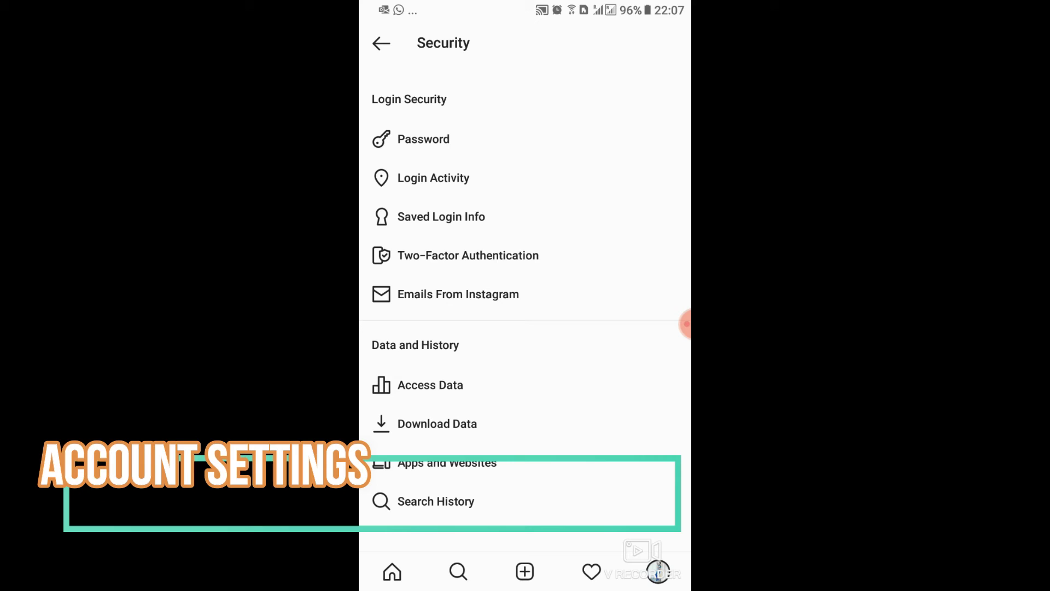
pyautogui.click(515, 136)
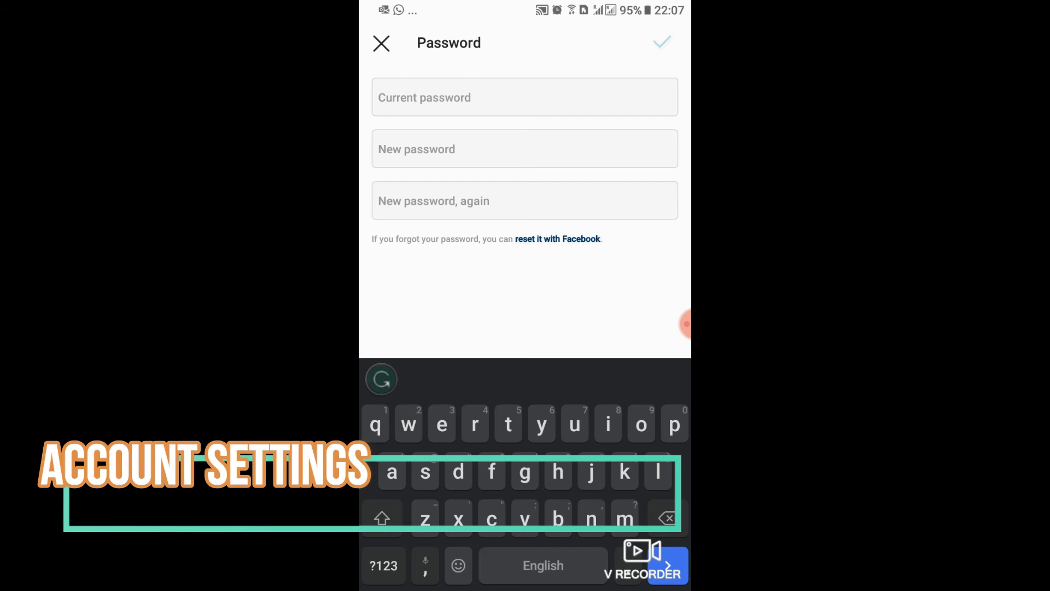
pyautogui.click(381, 43)
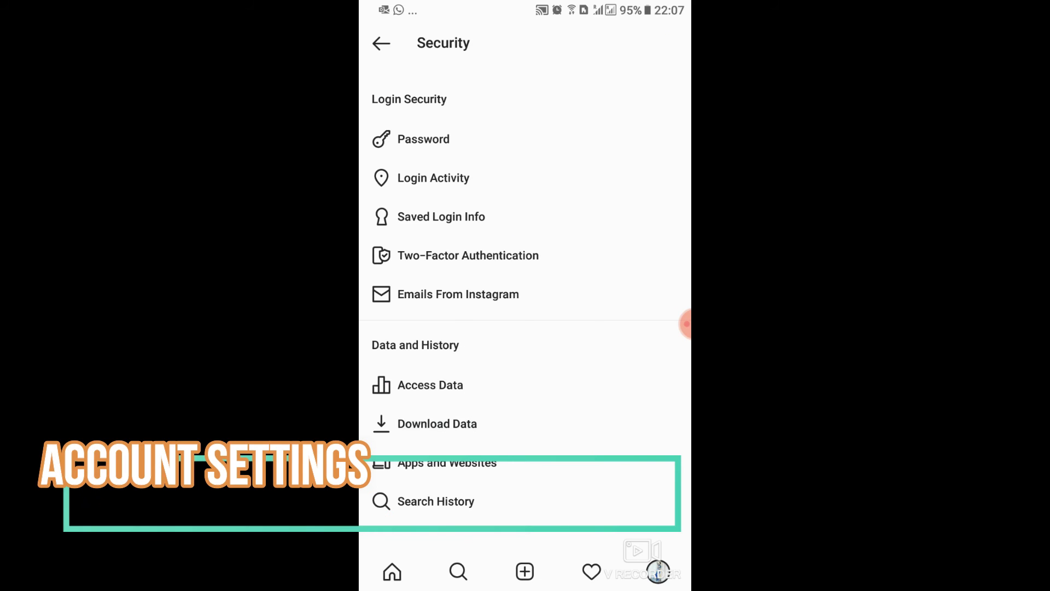
# Review Login Activity, then open Saved Login Info, which is switched off.
pyautogui.click(433, 178)
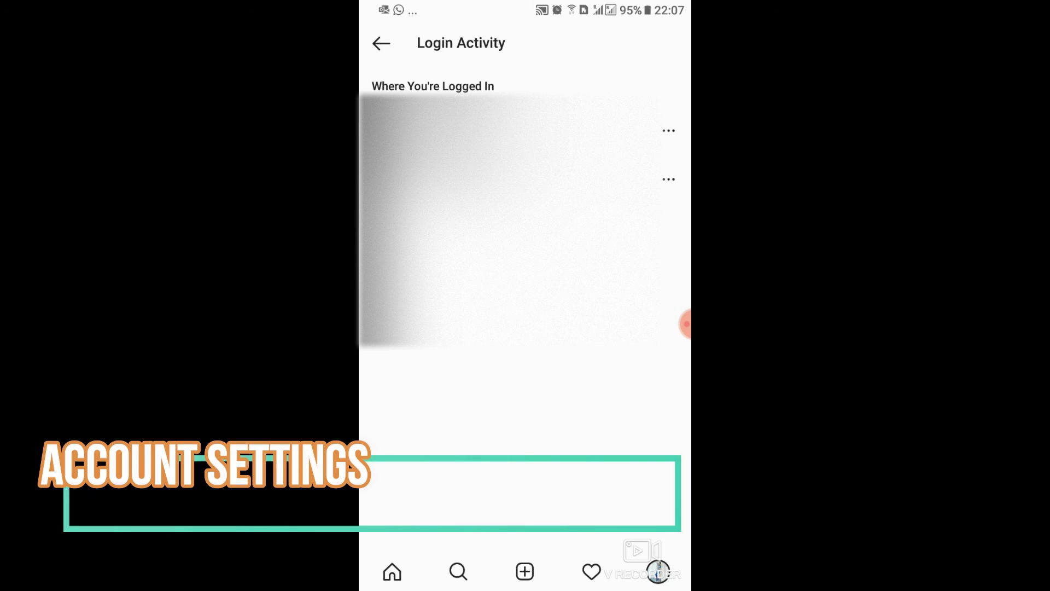
pyautogui.moveTo(609, 355); pyautogui.dragTo(602, 502)
pyautogui.click(381, 44)
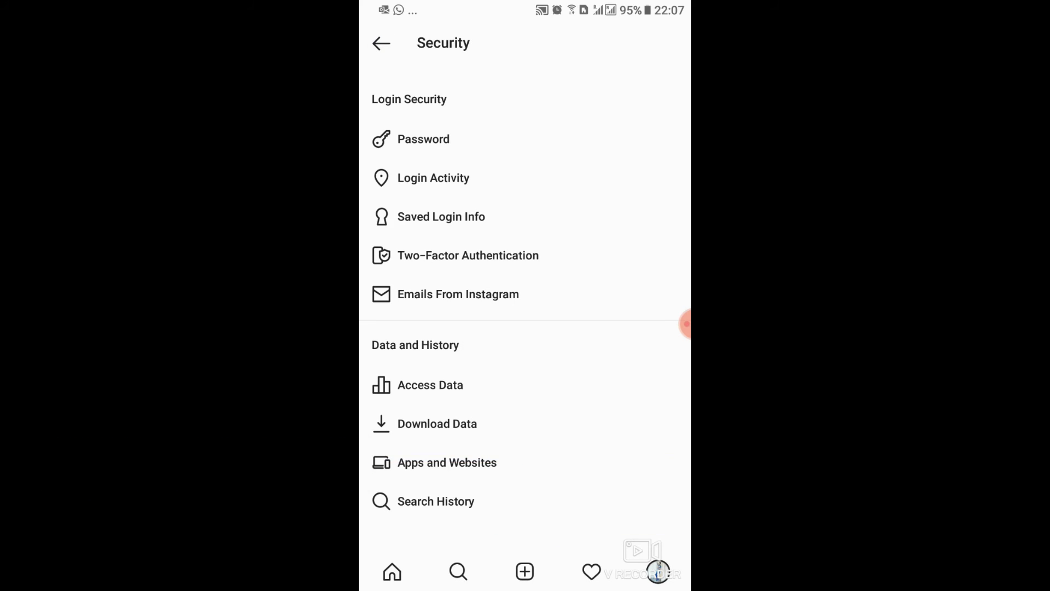
pyautogui.click(441, 217)
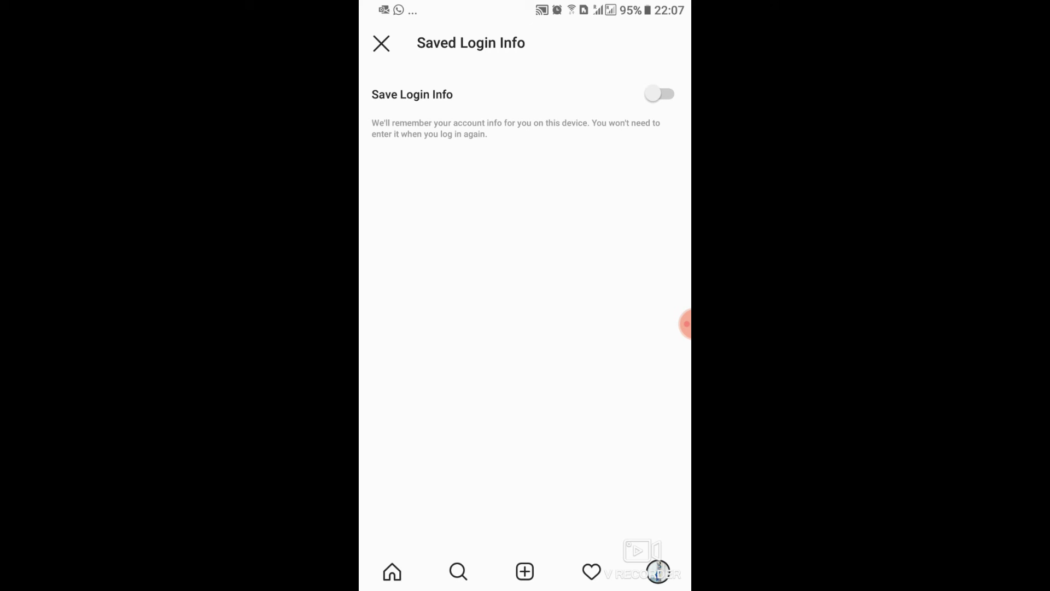
# Leave Saved Login Info and begin the Two-Factor Authentication setup from Security settings.
pyautogui.click(381, 43)
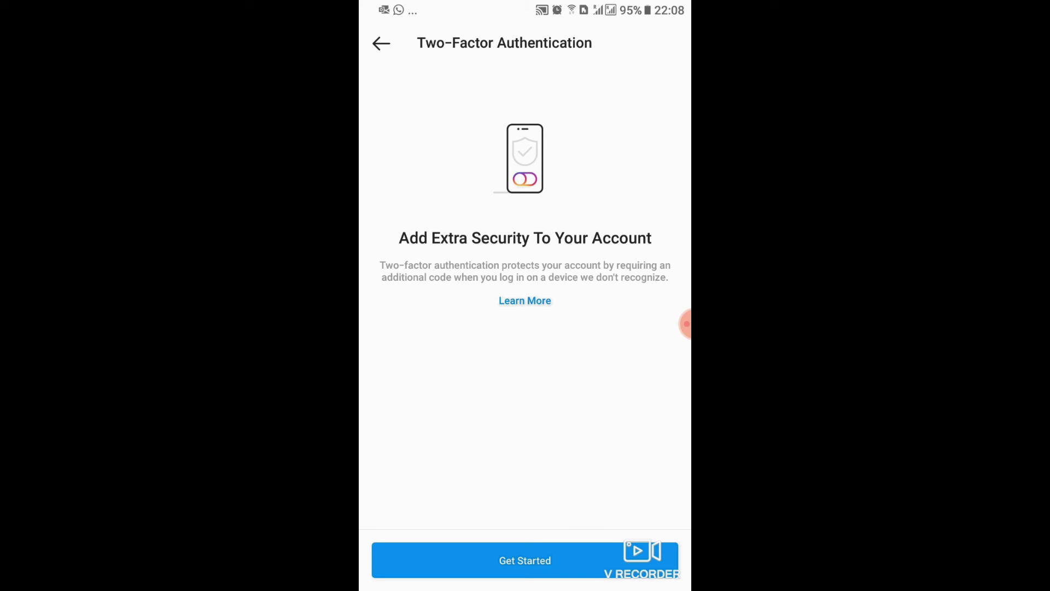
pyautogui.click(515, 561)
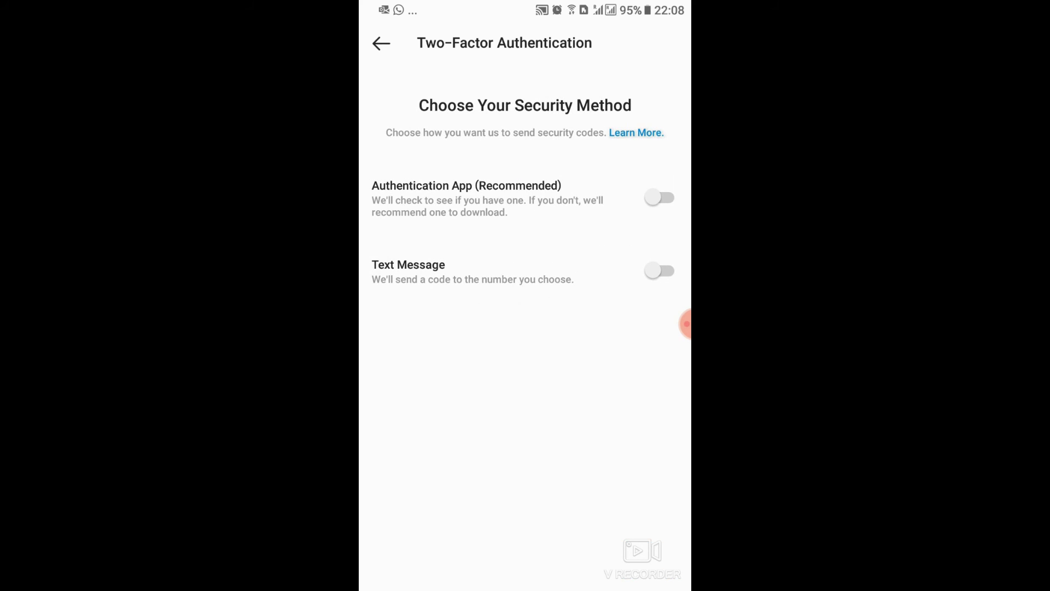
# Select Text Message as the security method, with codes sent to the number ending 5923.
pyautogui.moveTo(428, 328)
pyautogui.mouseDown()
pyautogui.moveTo(401, 312)
pyautogui.moveTo(493, 312)
pyautogui.mouseUp()
pyautogui.click(659, 270)
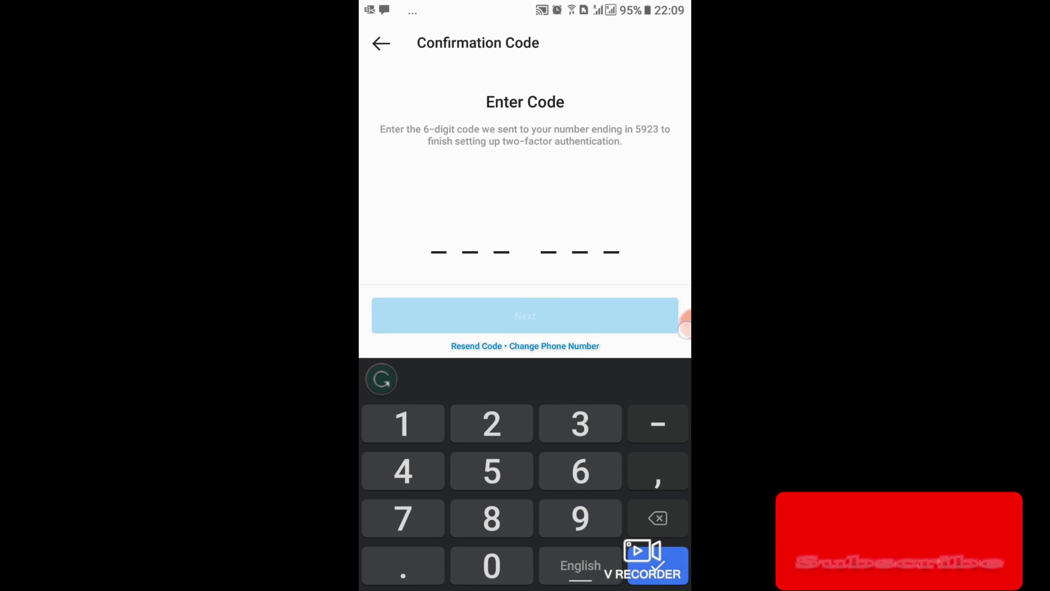
# Submit the six-digit SMS code and confirm two-factor authentication is on with Done.
pyautogui.click(685, 324)
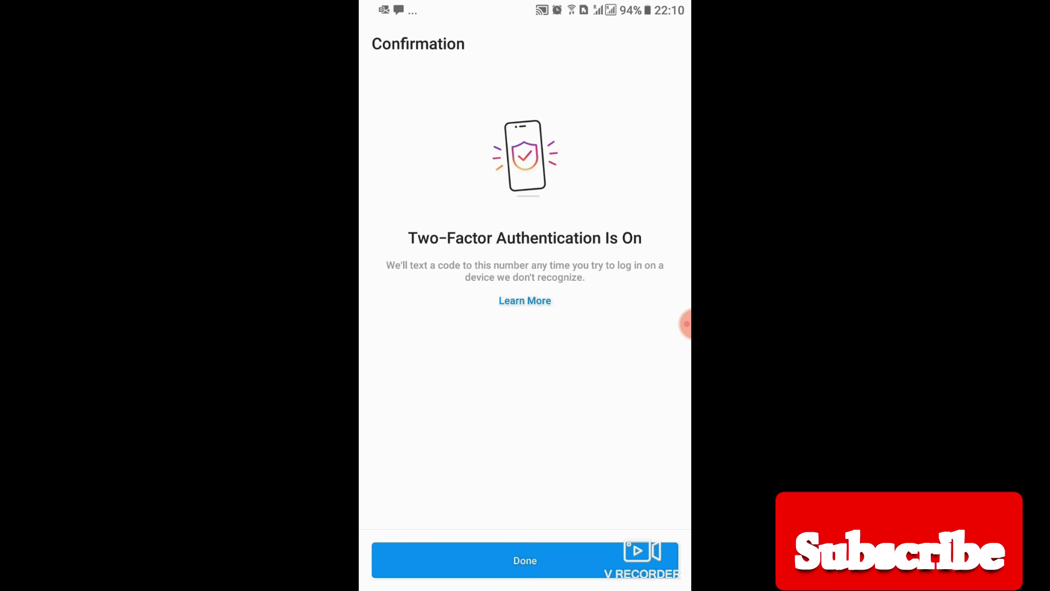
pyautogui.click(579, 558)
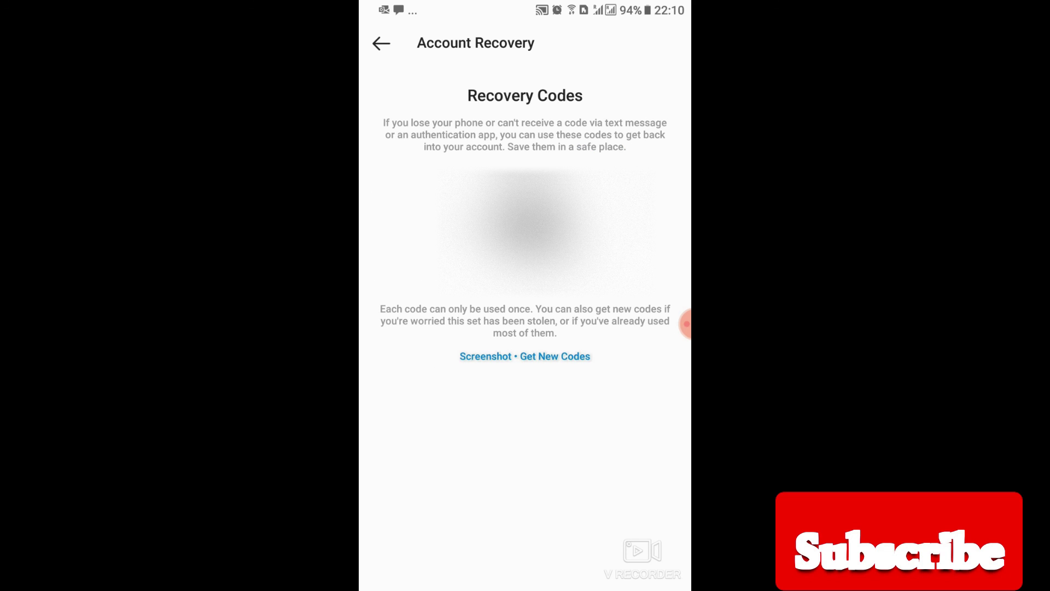
# Review the Additional Methods and Backup Codes pages, then go back to Security settings.
pyautogui.click(381, 44)
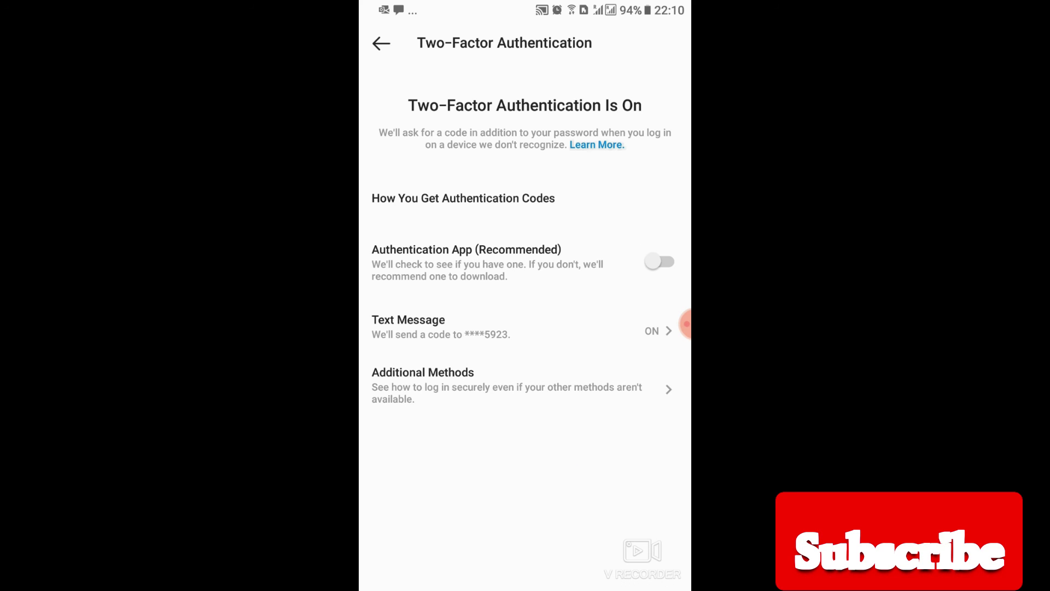
pyautogui.click(663, 394)
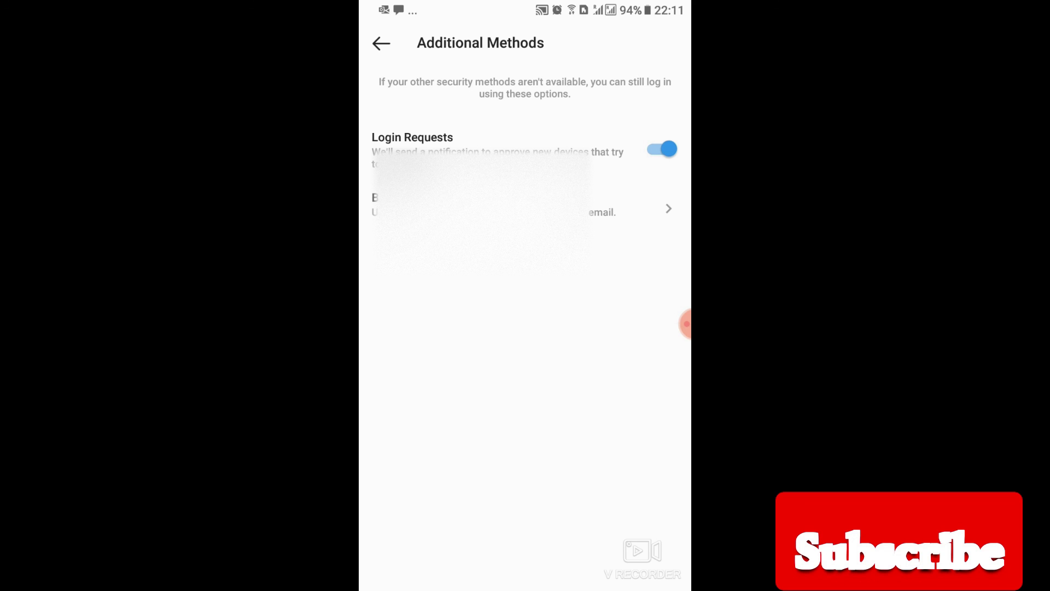
pyautogui.click(659, 217)
pyautogui.click(381, 44)
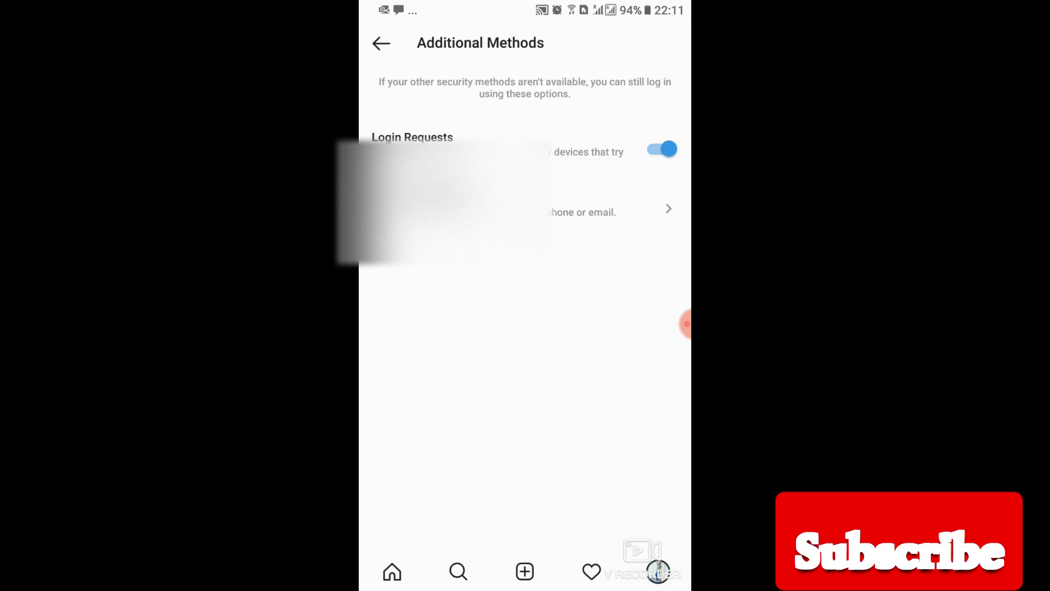
pyautogui.click(381, 43)
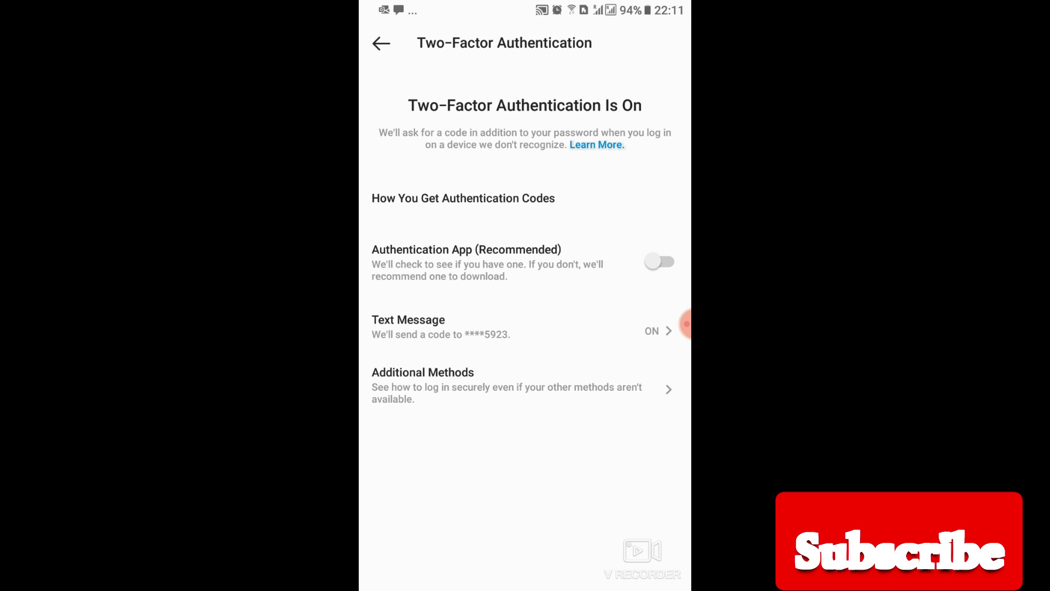
pyautogui.click(381, 44)
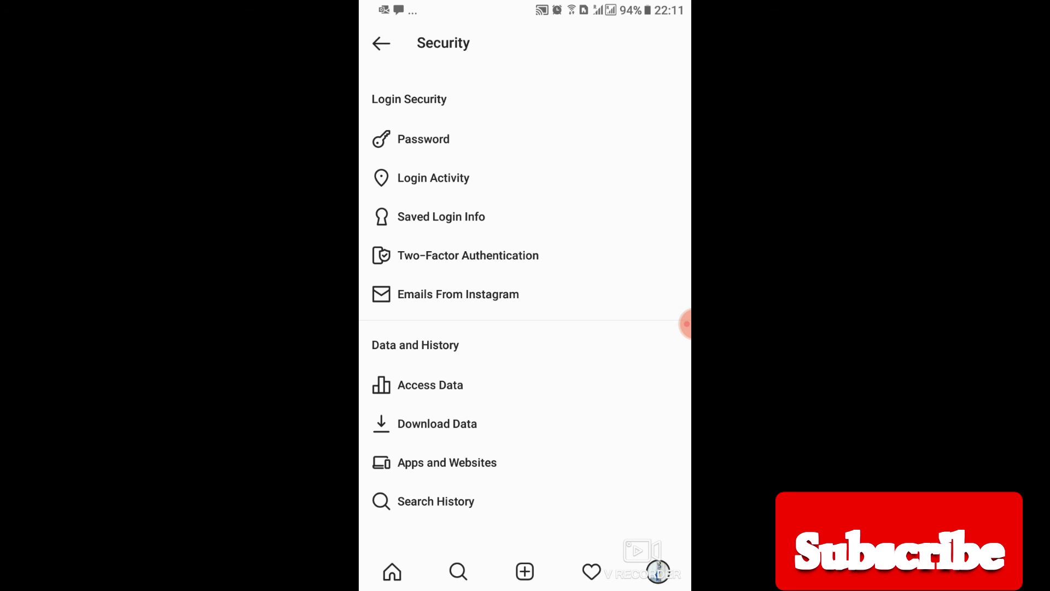
pyautogui.moveTo(619, 425); pyautogui.dragTo(635, 385)
pyautogui.moveTo(625, 398); pyautogui.dragTo(607, 477)
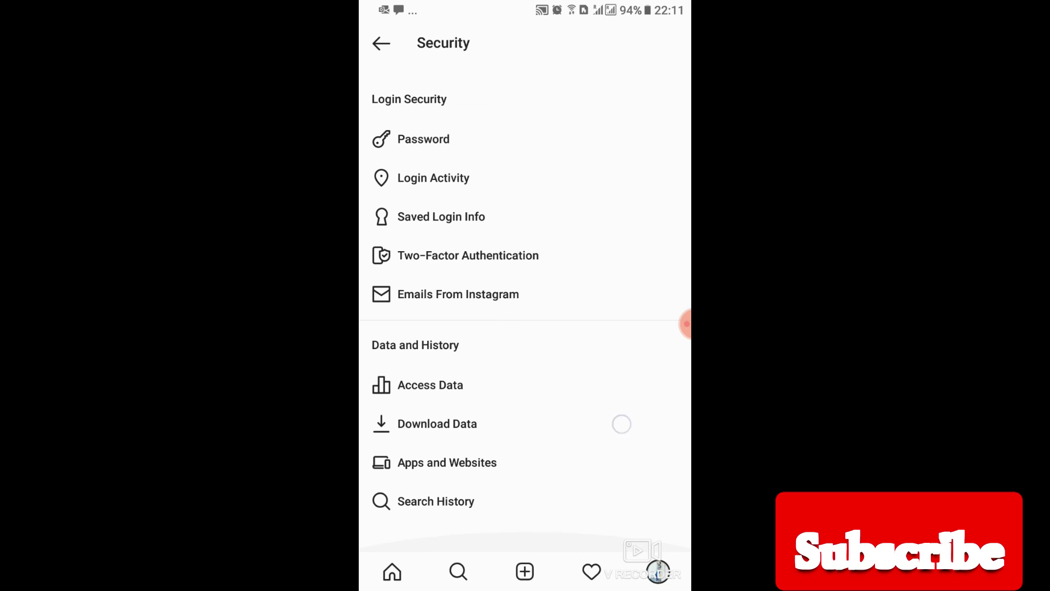